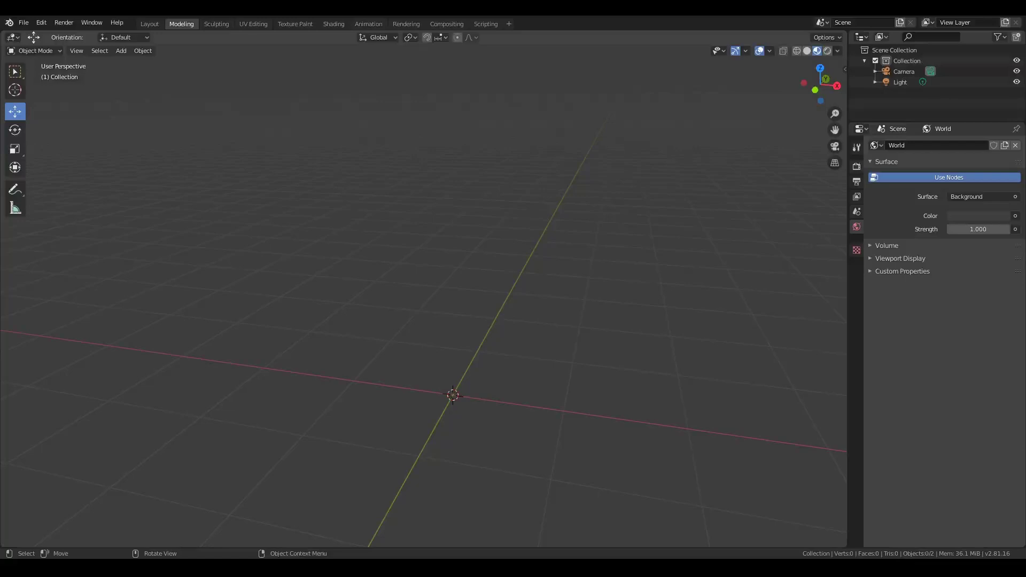
- Bring up the Add menu and reveal the Mesh types, including the add-on's stair options
{"action": "key", "text": "shift+a"}
{"action": "mouse_move", "coordinate": [464, 318]}
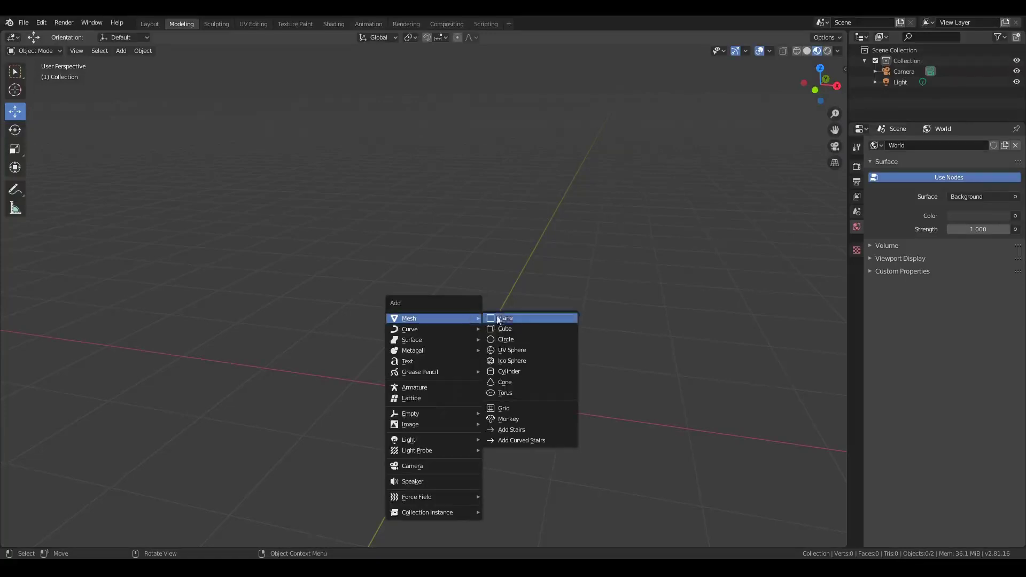
- Add a straight staircase at the origin and expand its Add Stairs settings panel
{"action": "left_click", "coordinate": [546, 430]}
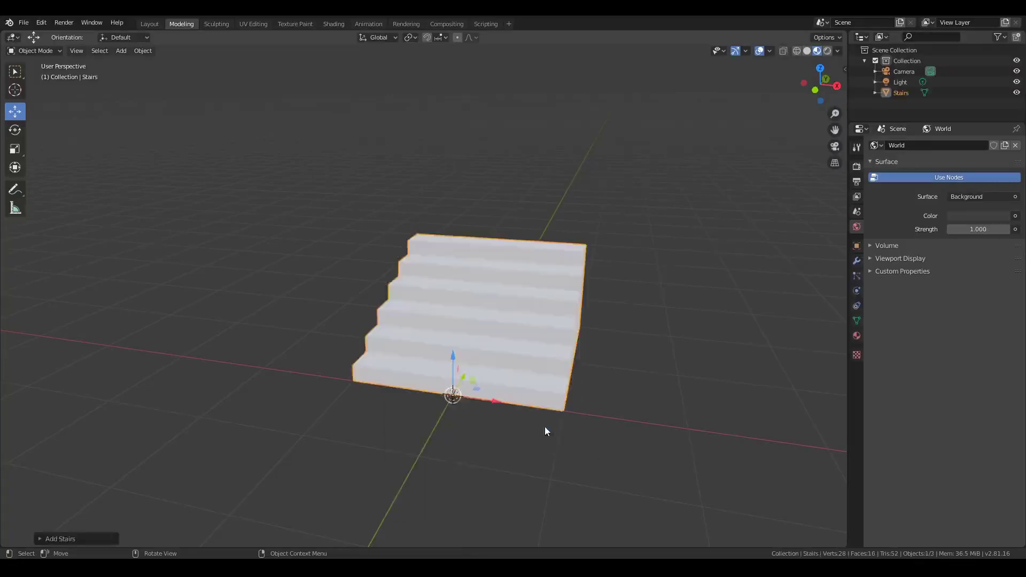
{"action": "middle_click_drag", "start_coordinate": [568, 329], "coordinate": [530, 333]}
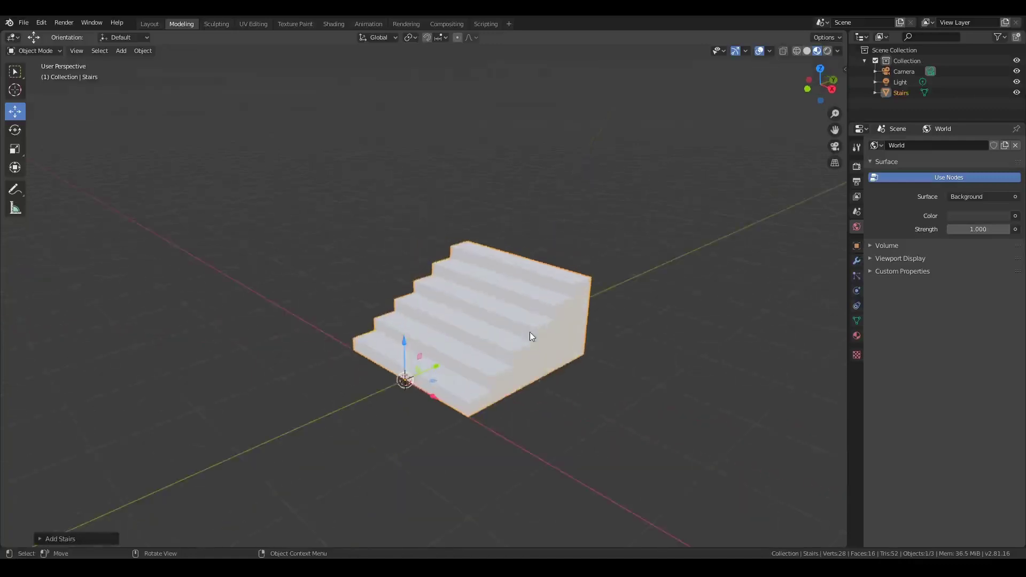
{"action": "left_click", "coordinate": [62, 538]}
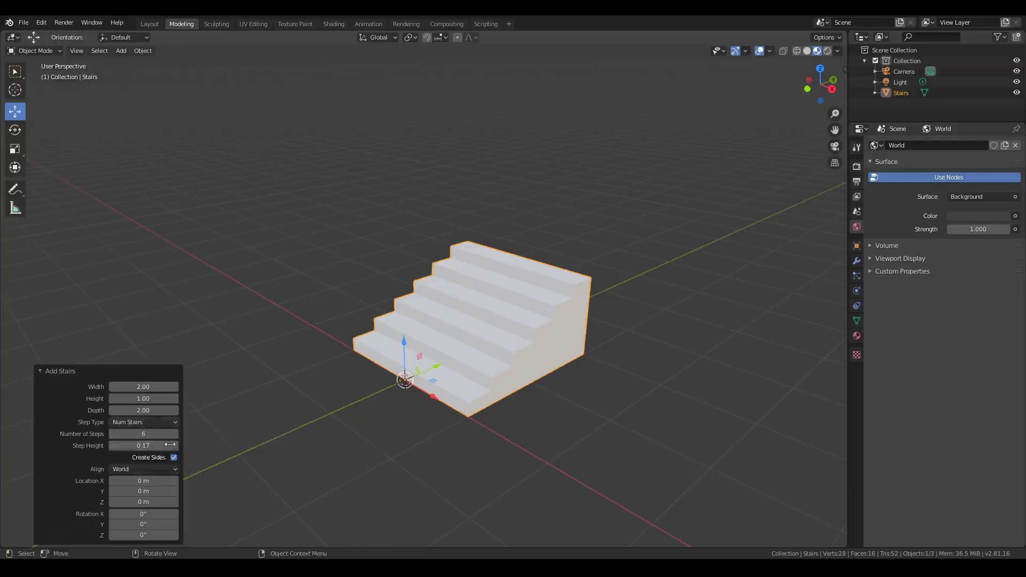
- Raise the staircase's Number of Steps to 9, then bring it back to 6
{"action": "left_click_drag", "start_coordinate": [174, 433], "coordinate": [206, 433]}
{"action": "left_click", "coordinate": [111, 438]}
{"action": "left_click", "coordinate": [111, 437]}
{"action": "left_click", "coordinate": [111, 437]}
- Switch Step Type to Stair Height and set Step Height to 0.2
{"action": "left_click", "coordinate": [162, 422]}
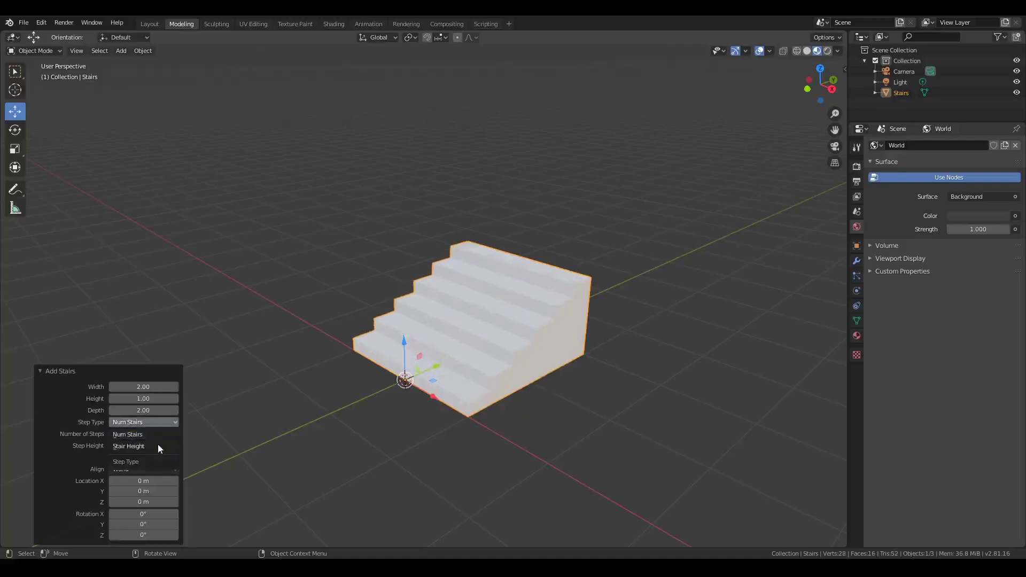
{"action": "left_click", "coordinate": [158, 446]}
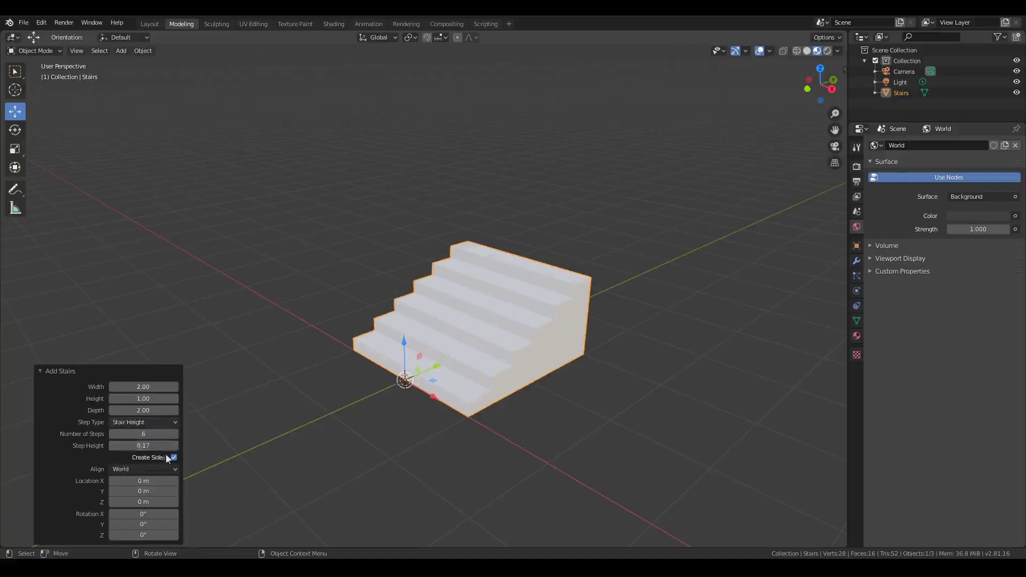
{"action": "left_click", "coordinate": [175, 447]}
{"action": "left_click", "coordinate": [175, 448]}
{"action": "left_click_drag", "start_coordinate": [161, 446], "coordinate": [144, 448]}
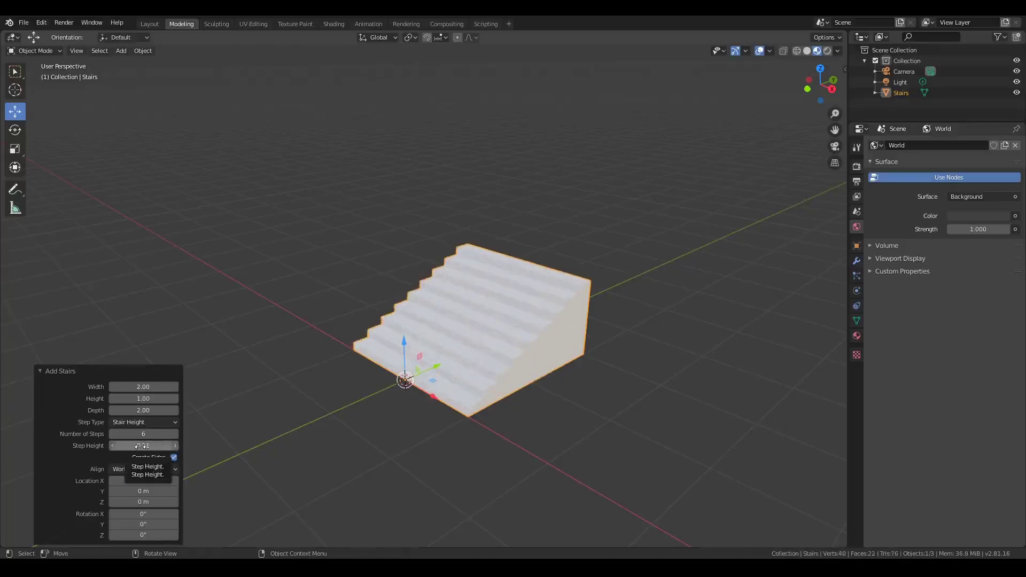
{"action": "left_click", "coordinate": [152, 447]}
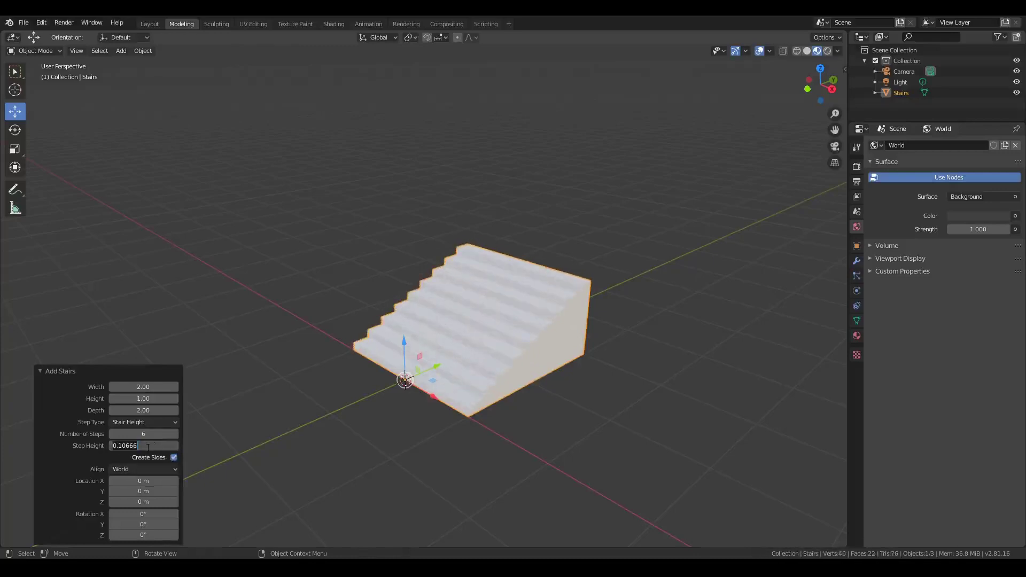
{"action": "type", "text": ".2"}
{"action": "key", "text": "Return"}
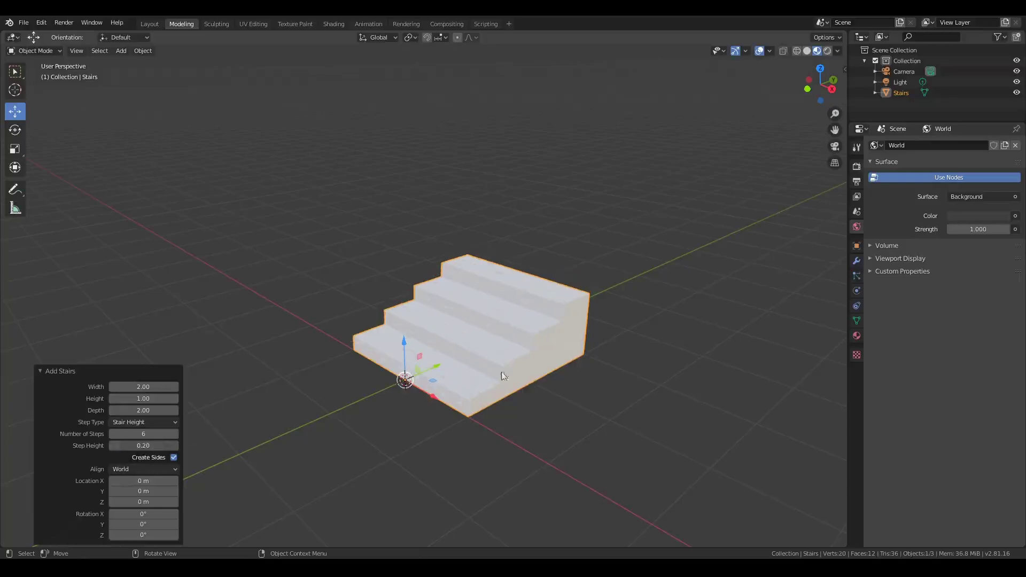
- Set the straight staircase's Height to 1.36, Depth to 3.65 and Step Height to 0.26
{"action": "middle_click_drag", "start_coordinate": [532, 357], "coordinate": [470, 343]}
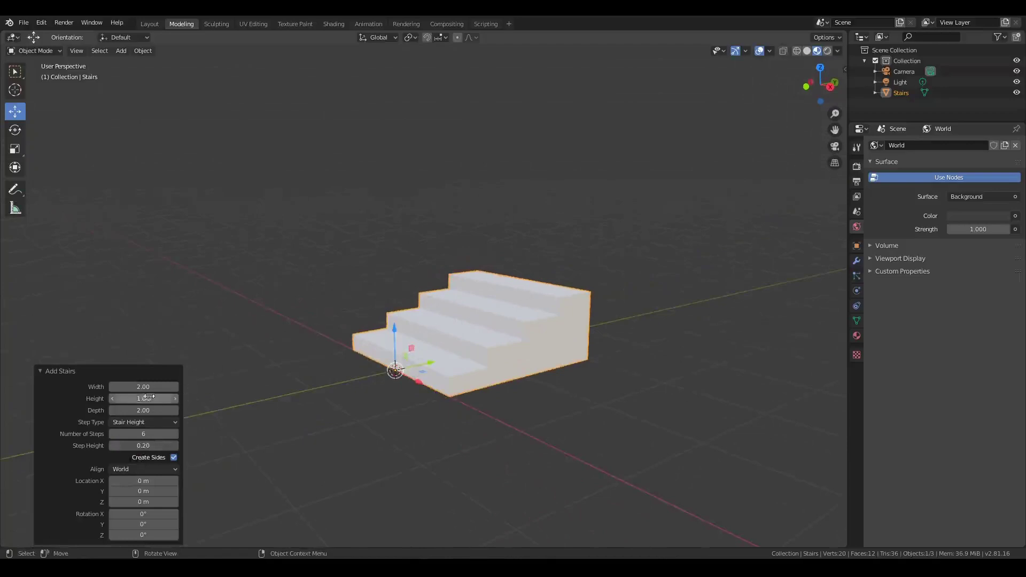
{"action": "mouse_move", "coordinate": [143, 399]}
{"action": "left_mouse_down"}
{"action": "mouse_move", "coordinate": [180, 398]}
{"action": "mouse_move", "coordinate": [148, 398]}
{"action": "left_mouse_up"}
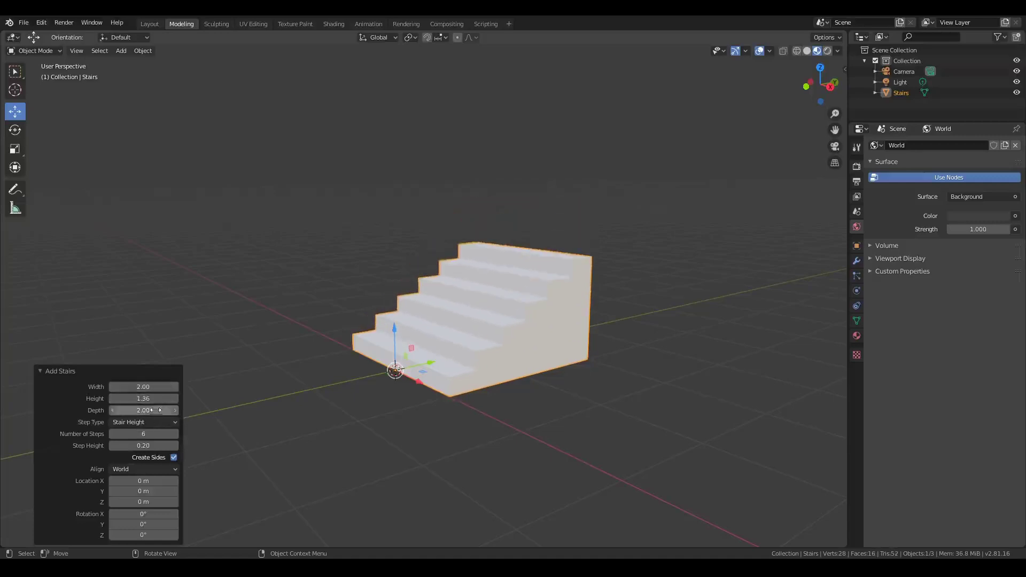
{"action": "mouse_move", "coordinate": [156, 410]}
{"action": "left_mouse_down"}
{"action": "mouse_move", "coordinate": [175, 410]}
{"action": "mouse_move", "coordinate": [152, 411]}
{"action": "left_mouse_up"}
{"action": "left_click_drag", "start_coordinate": [140, 446], "coordinate": [144, 446]}
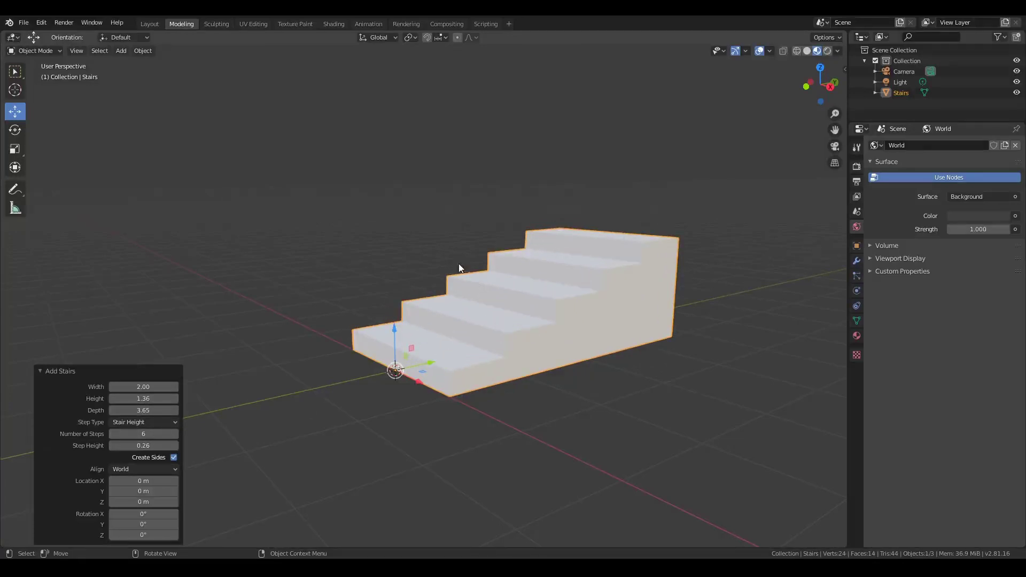
{"action": "middle_click_drag", "start_coordinate": [458, 267], "coordinate": [492, 303]}
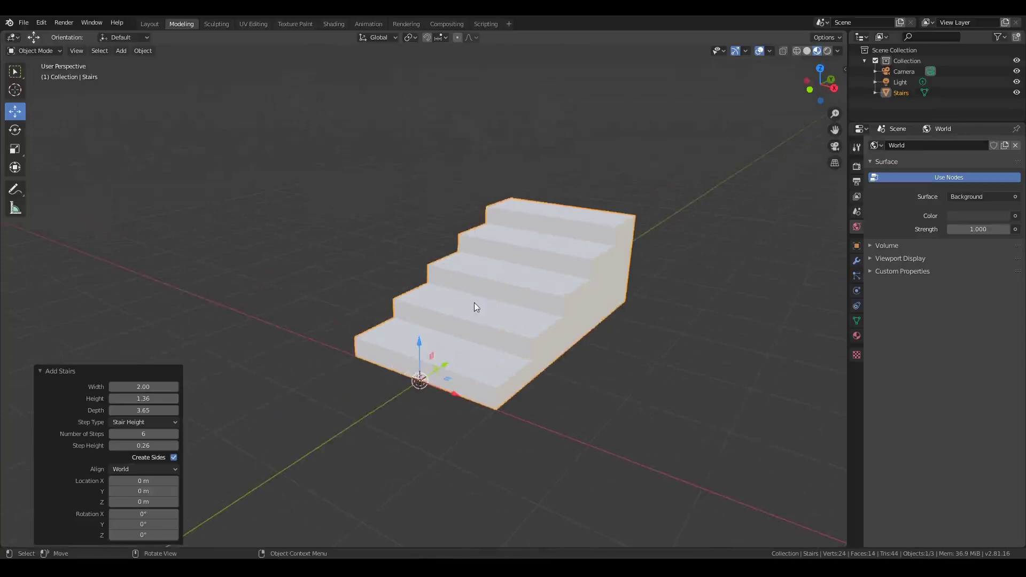
{"action": "middle_click_drag", "start_coordinate": [427, 317], "coordinate": [430, 321]}
- Move the straight stairs 3.21 m along negative X
{"action": "key", "text": "shift+a"}
{"action": "left_click", "coordinate": [481, 372]}
{"action": "left_click_drag", "start_coordinate": [481, 373], "coordinate": [265, 334]}
- Add a curved staircase at the origin beside the straight stairs
{"action": "key", "text": "shift+a"}
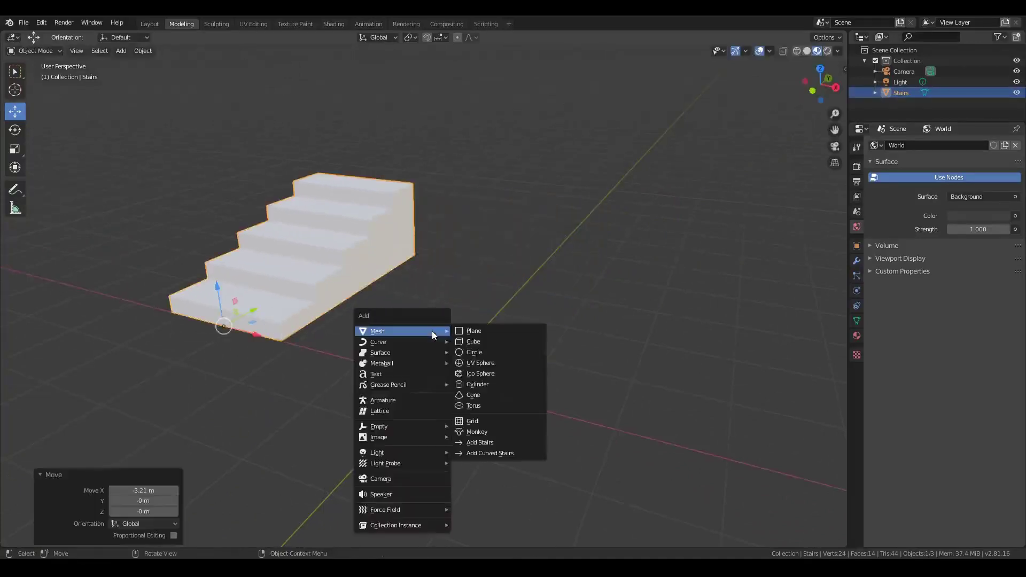
{"action": "left_click", "coordinate": [521, 453]}
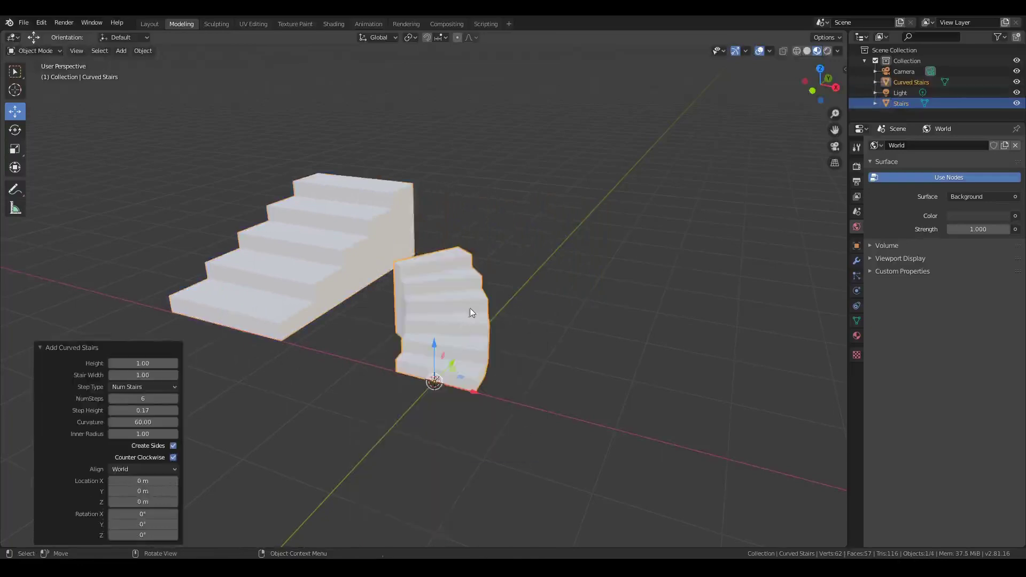
{"action": "middle_click_drag", "start_coordinate": [470, 308], "coordinate": [512, 314]}
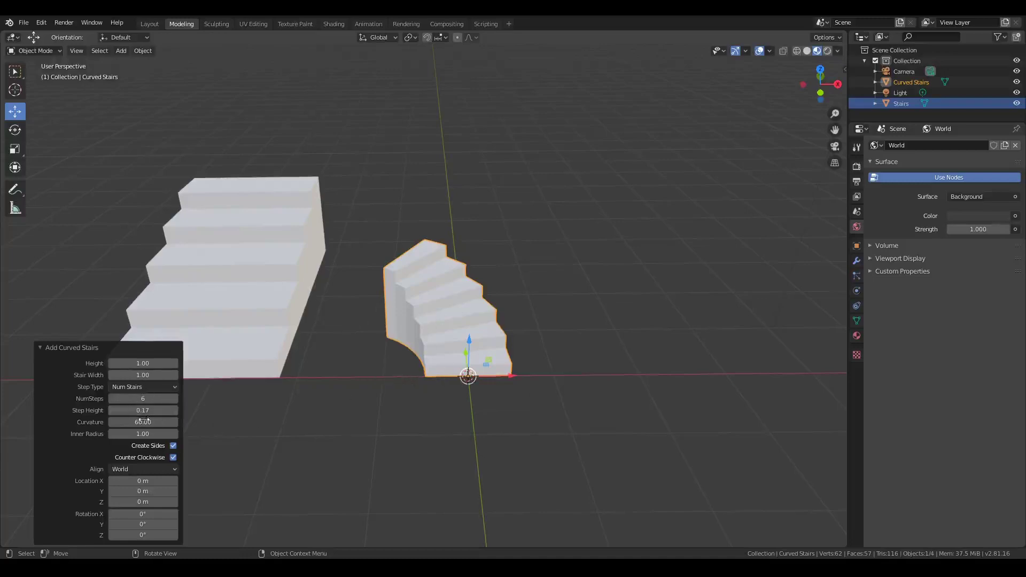
- Set the curved stairs' Curvature to 84.20 and uncheck Counter Clockwise
{"action": "mouse_move", "coordinate": [142, 422]}
{"action": "left_mouse_down"}
{"action": "mouse_move", "coordinate": [208, 422]}
{"action": "mouse_move", "coordinate": [157, 422]}
{"action": "left_mouse_up"}
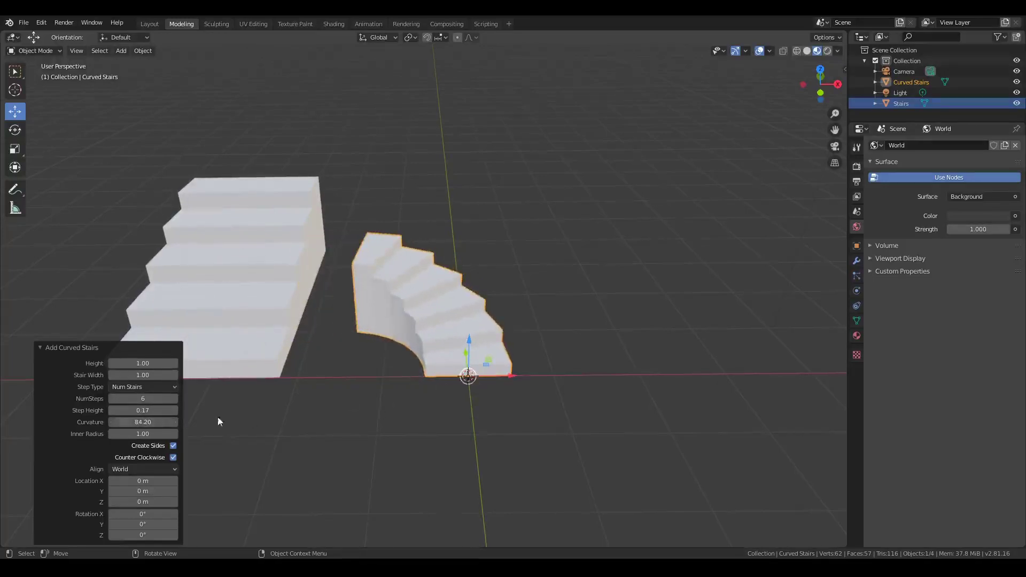
{"action": "left_click", "coordinate": [174, 457]}
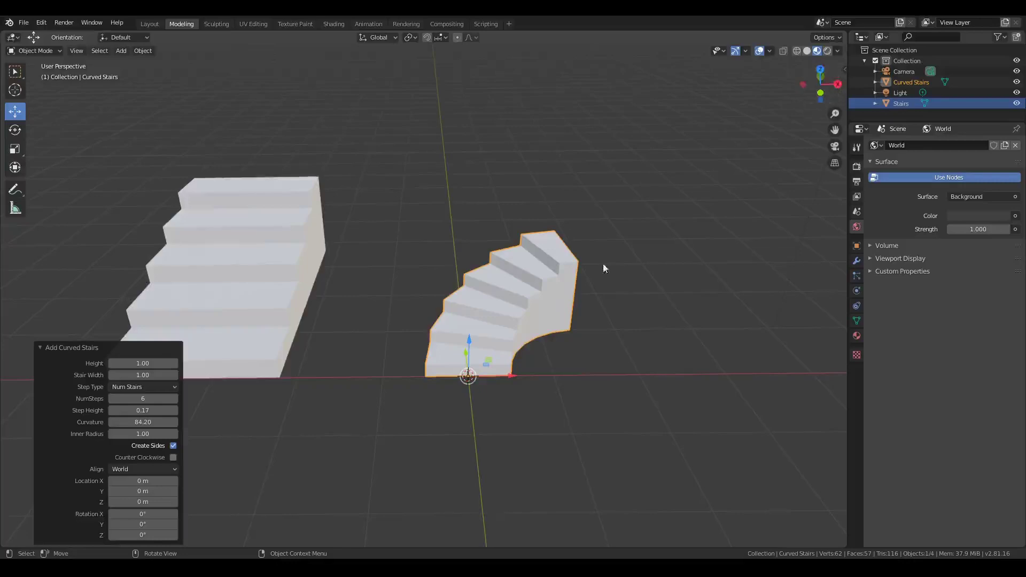
{"action": "middle_click_drag", "start_coordinate": [601, 278], "coordinate": [556, 327]}
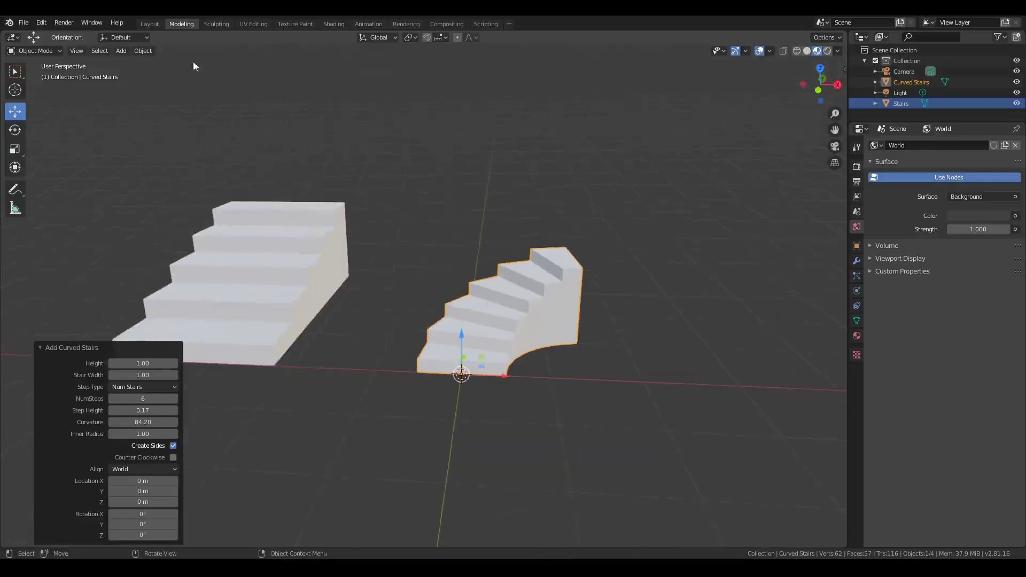
- Switch to the UV Editing workspace and select the whole curved stairs mesh in Edit Mode
{"action": "left_click", "coordinate": [251, 23]}
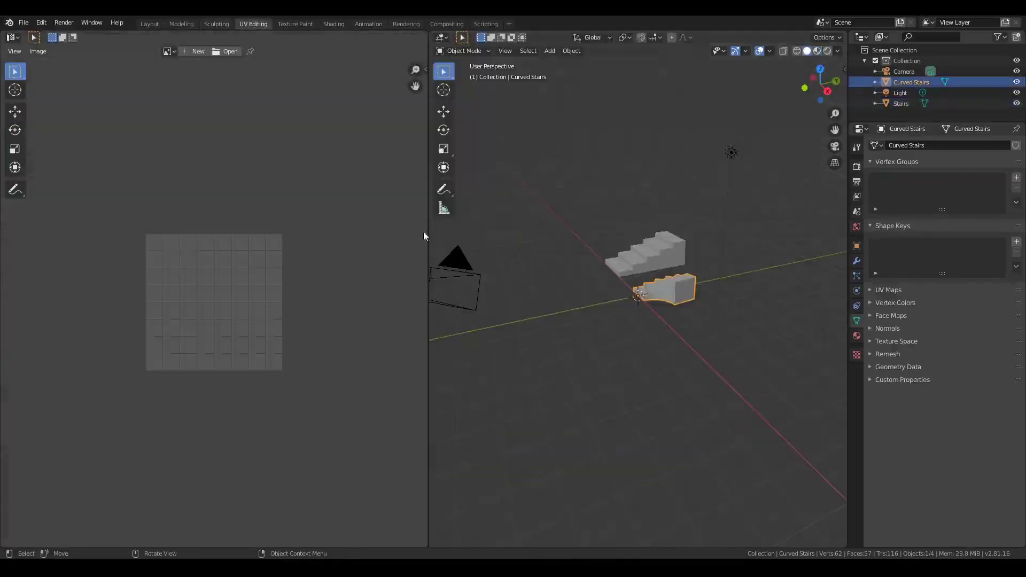
{"action": "key", "text": "Tab"}
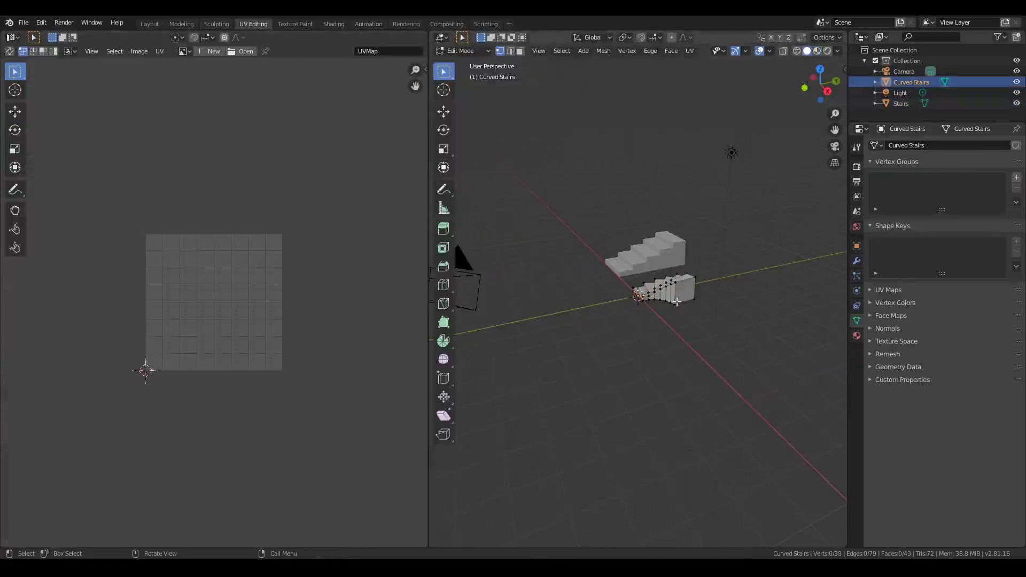
{"action": "key", "text": "a"}
{"action": "scroll", "coordinate": [348, 277], "scroll_direction": "down", "scroll_amount": 3}
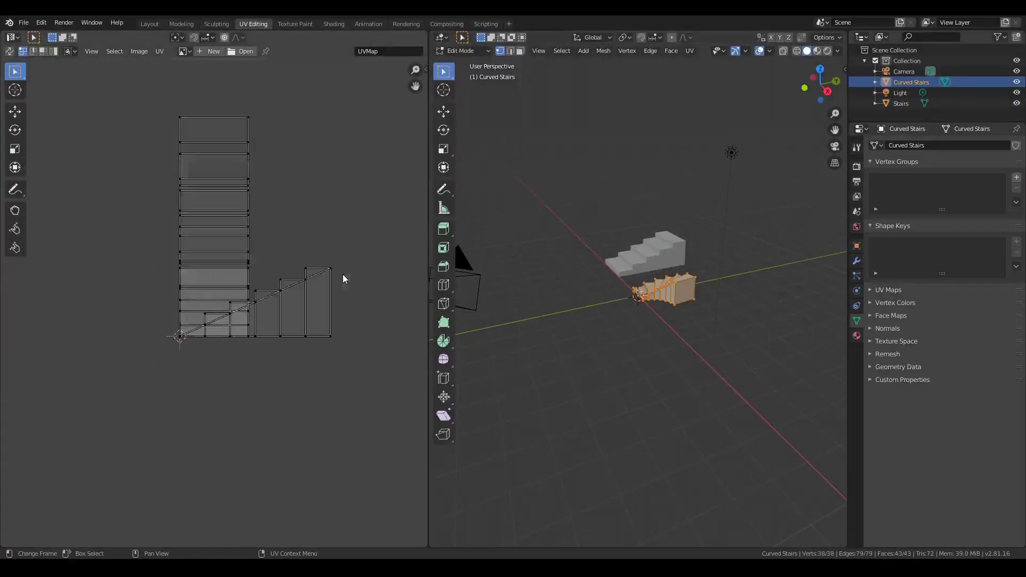
{"action": "middle_click_drag", "start_coordinate": [335, 251], "coordinate": [320, 303]}
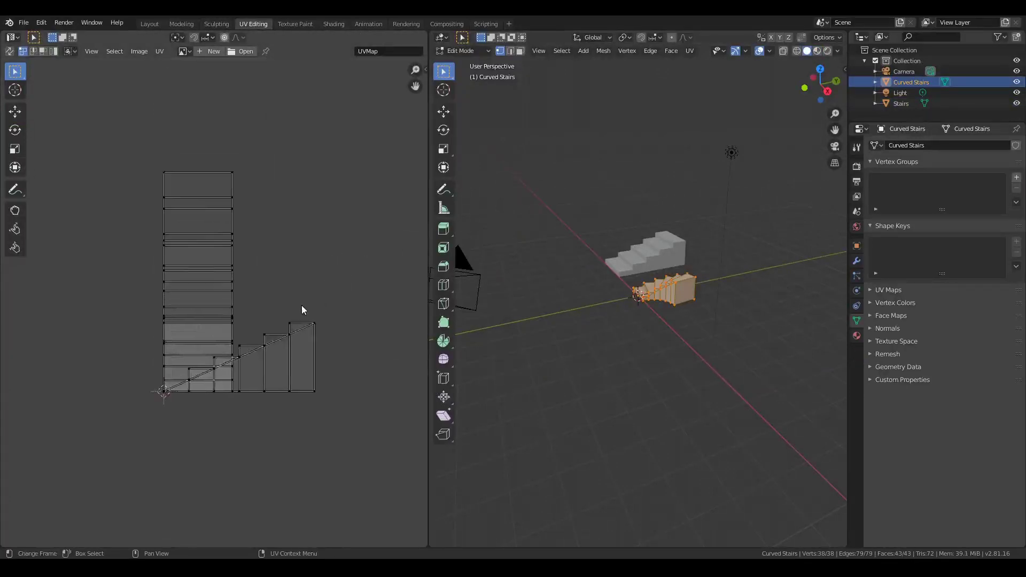
{"action": "scroll", "coordinate": [303, 308], "scroll_direction": "up", "scroll_amount": 2}
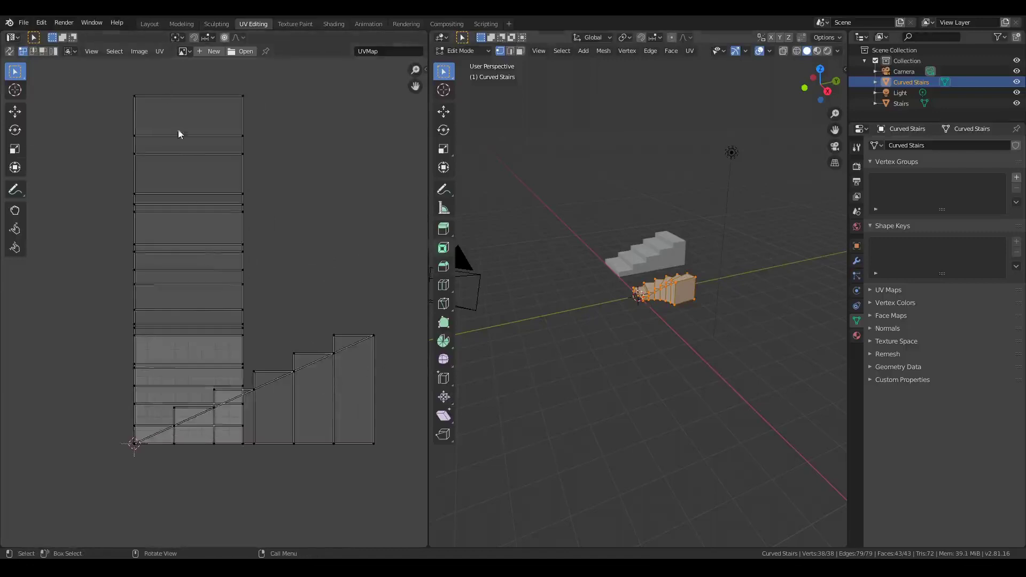
{"action": "middle_click_drag", "start_coordinate": [630, 277], "coordinate": [648, 280]}
- In face select mode, pick the step faces from the bottom step up to the top tread
{"action": "key", "text": "3"}
{"action": "scroll", "coordinate": [649, 281], "scroll_direction": "up", "scroll_amount": 7}
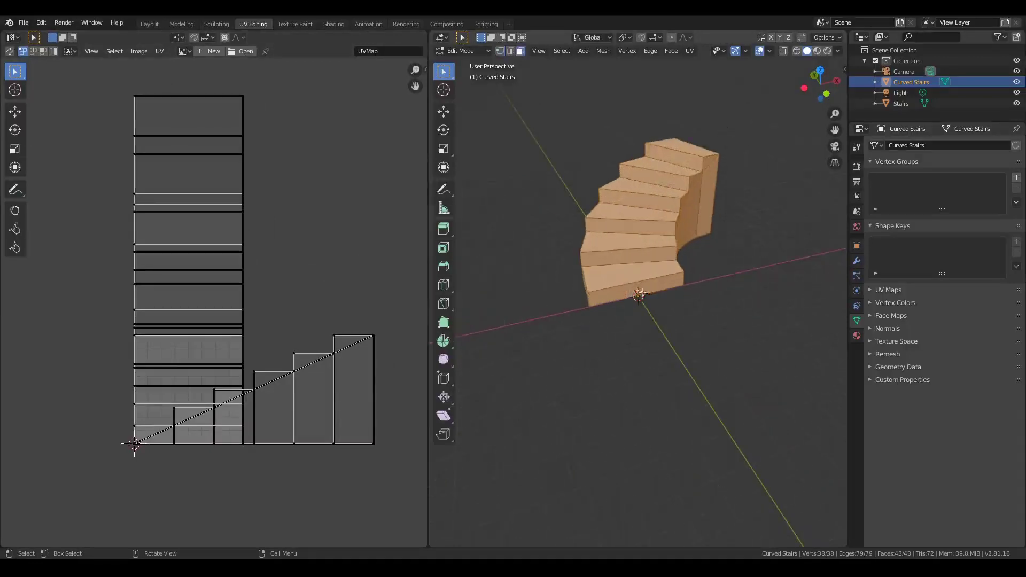
{"action": "left_click", "coordinate": [658, 287]}
{"action": "left_click", "coordinate": [636, 251], "text": "ctrl"}
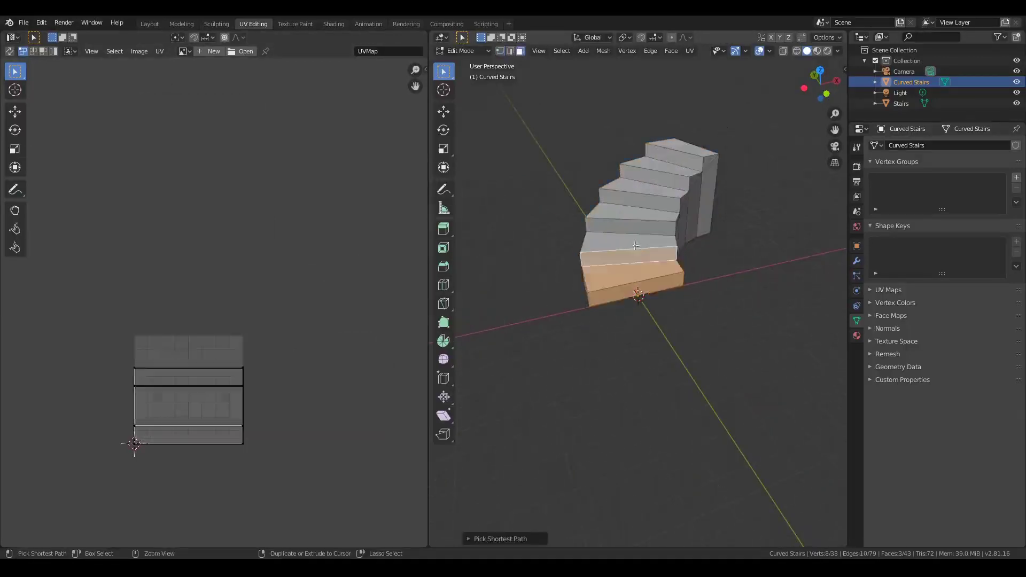
{"action": "left_click", "coordinate": [634, 229], "text": "ctrl"}
{"action": "left_click", "coordinate": [644, 195], "text": "ctrl"}
{"action": "left_click", "coordinate": [654, 173], "text": "ctrl"}
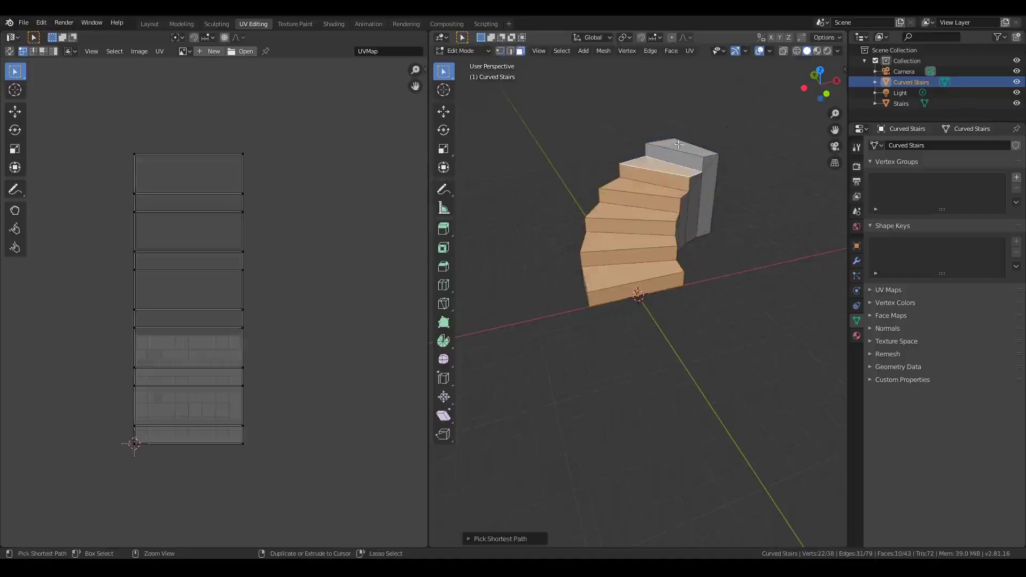
{"action": "left_click", "coordinate": [681, 143], "text": "ctrl"}
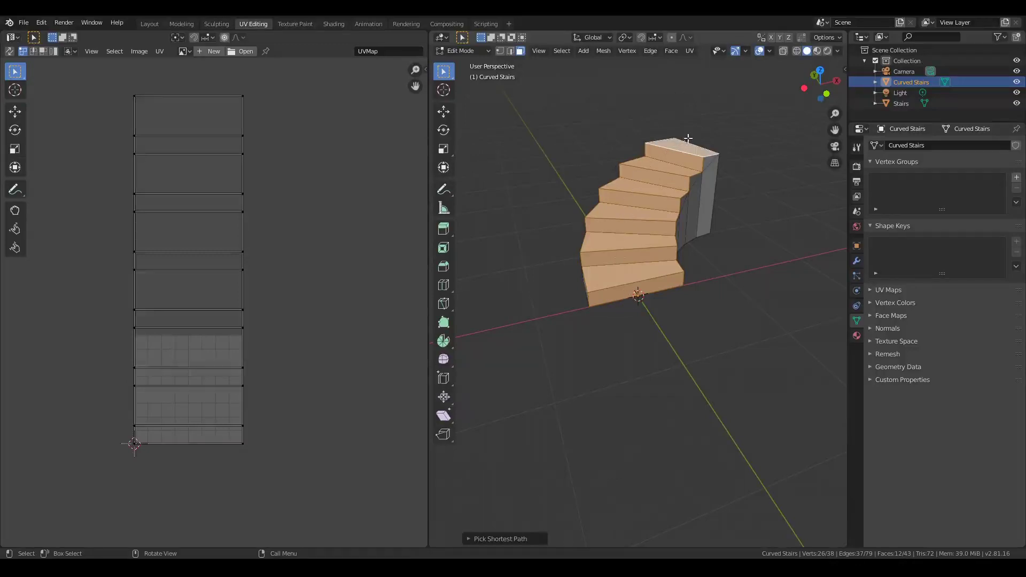
{"action": "middle_click_drag", "start_coordinate": [694, 284], "coordinate": [652, 284]}
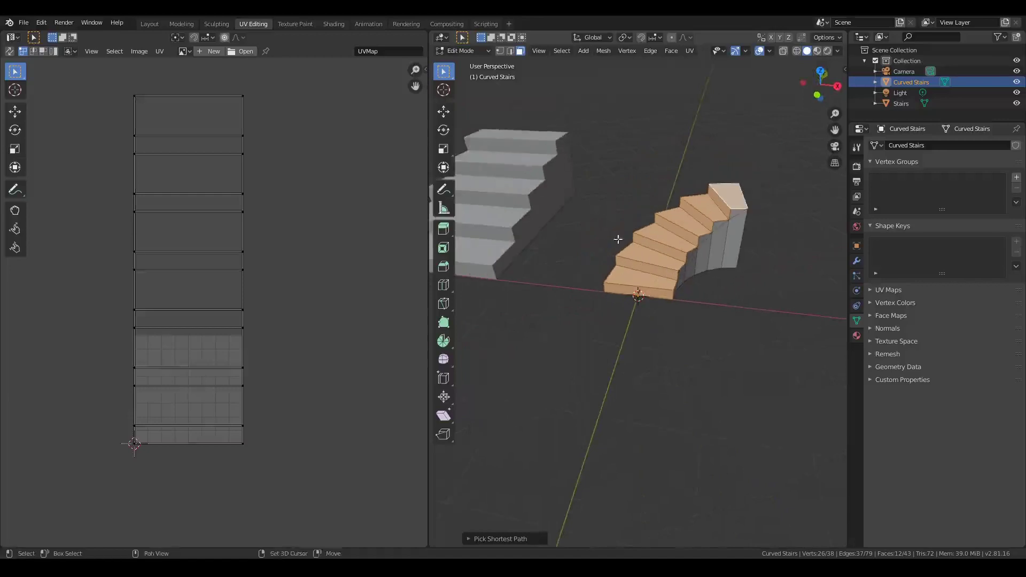
{"action": "middle_click_drag", "start_coordinate": [619, 236], "coordinate": [619, 319], "text": "shift"}
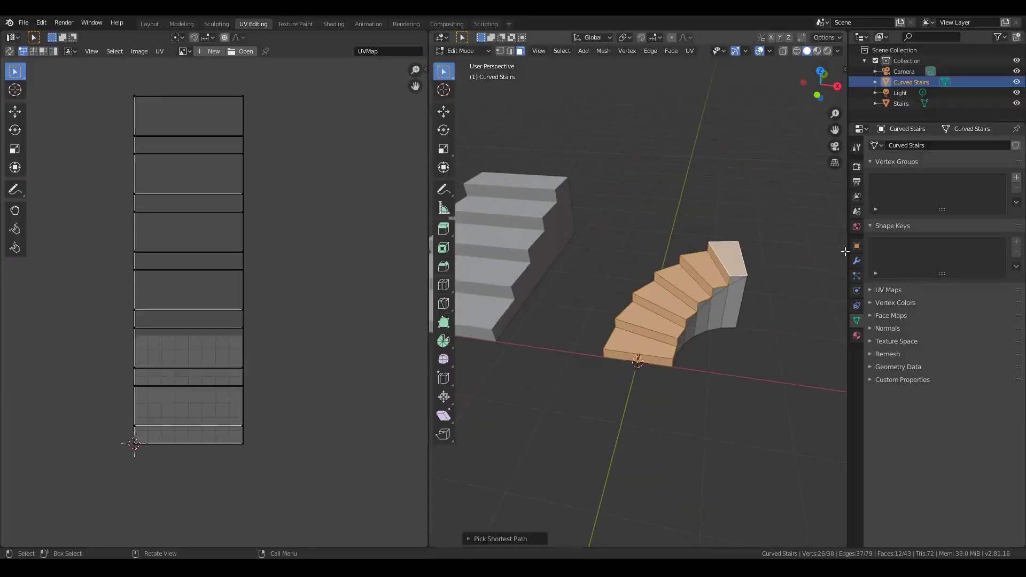
- Apply the stoneLoose material to the curved stairs and view it in Material Preview shading
{"action": "left_click", "coordinate": [856, 335]}
{"action": "key", "text": "Tab"}
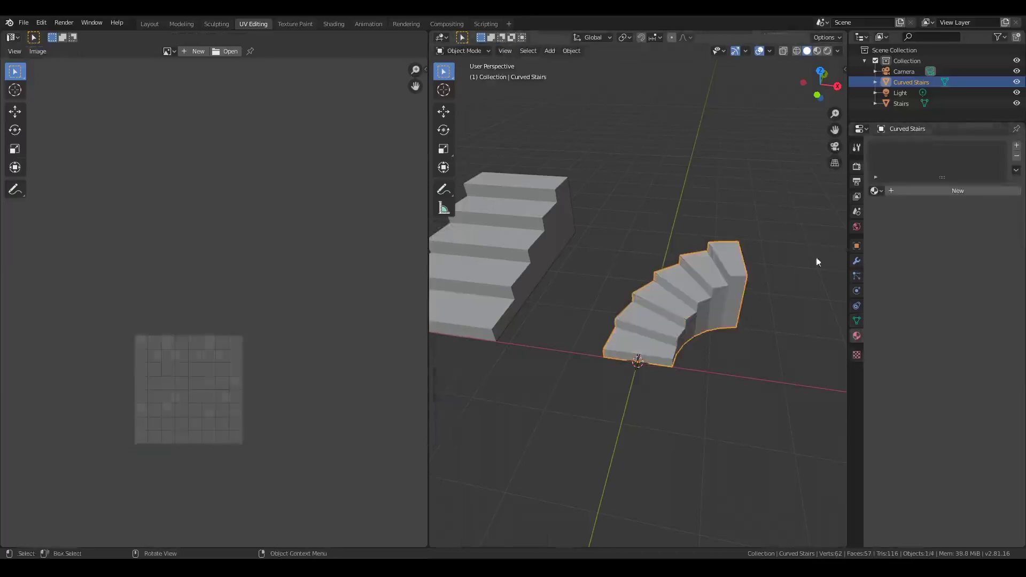
{"action": "left_click", "coordinate": [876, 191]}
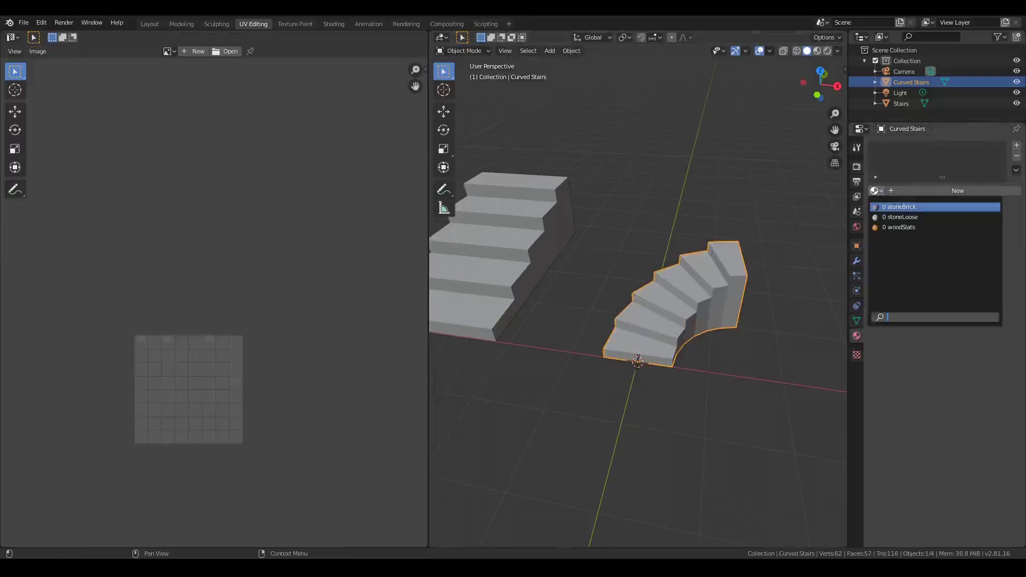
{"action": "left_click", "coordinate": [908, 217]}
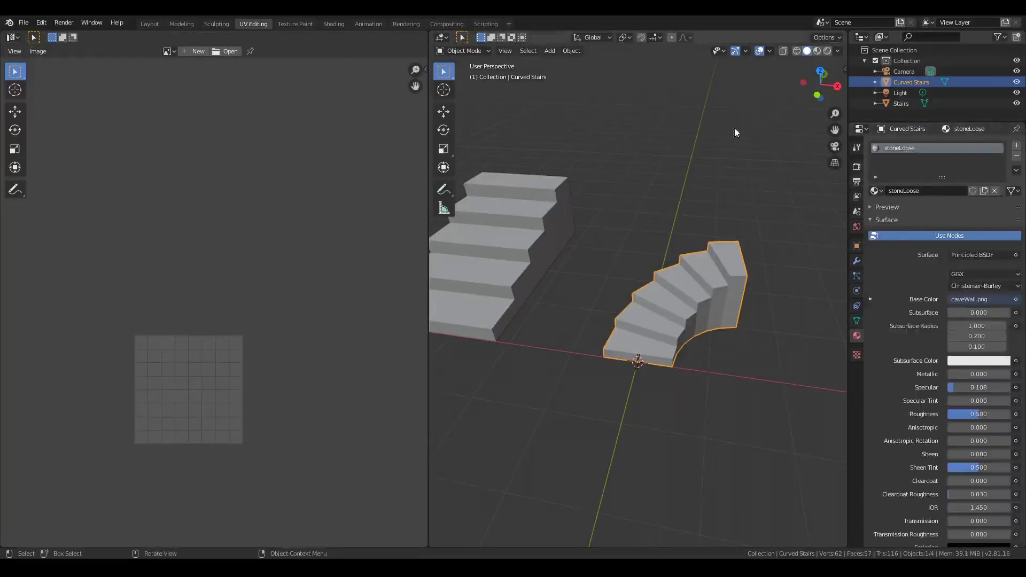
{"action": "left_click", "coordinate": [817, 50]}
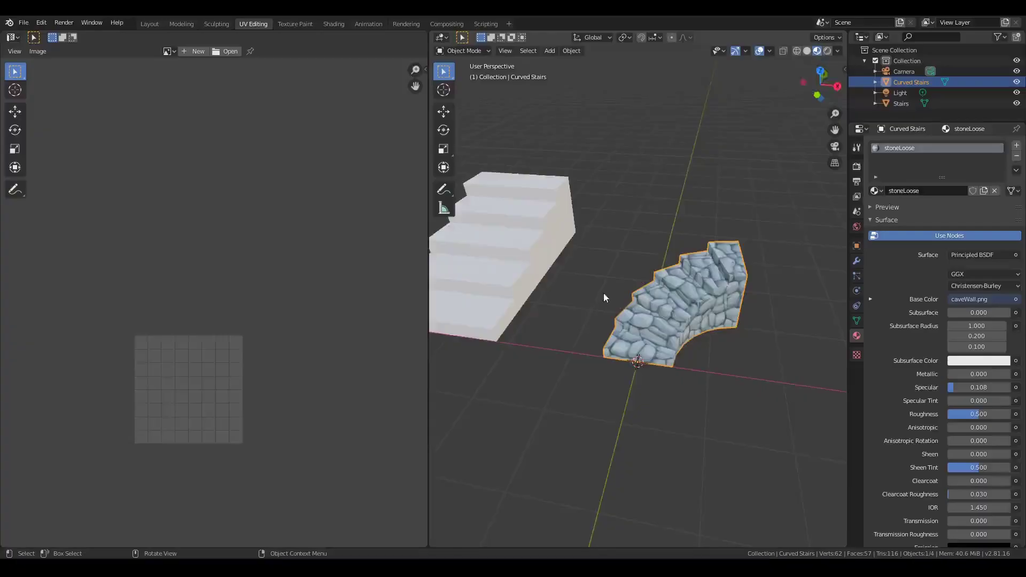
{"action": "mouse_move", "coordinate": [604, 295]}
{"action": "middle_mouse_down"}
{"action": "mouse_move", "coordinate": [634, 275]}
{"action": "mouse_move", "coordinate": [612, 302]}
{"action": "mouse_move", "coordinate": [673, 321]}
{"action": "middle_mouse_up"}
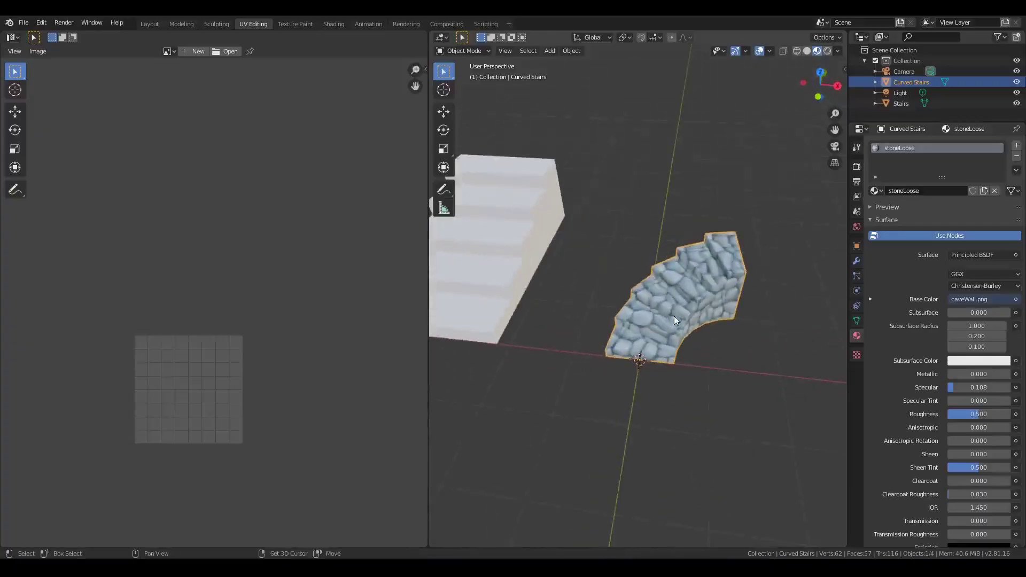
{"action": "left_click_drag", "start_coordinate": [427, 367], "coordinate": [368, 367]}
{"action": "key", "text": "Tab"}
- Add a second material slot with woodSlats and assign it to the selected tread and riser faces
{"action": "scroll", "coordinate": [640, 278], "scroll_direction": "up", "scroll_amount": 2}
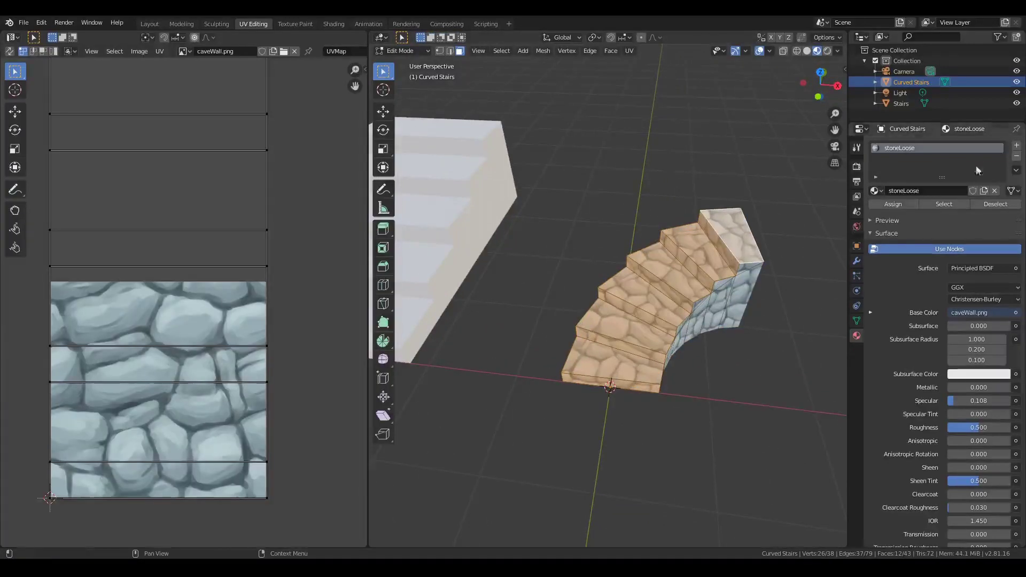
{"action": "left_click", "coordinate": [1016, 145]}
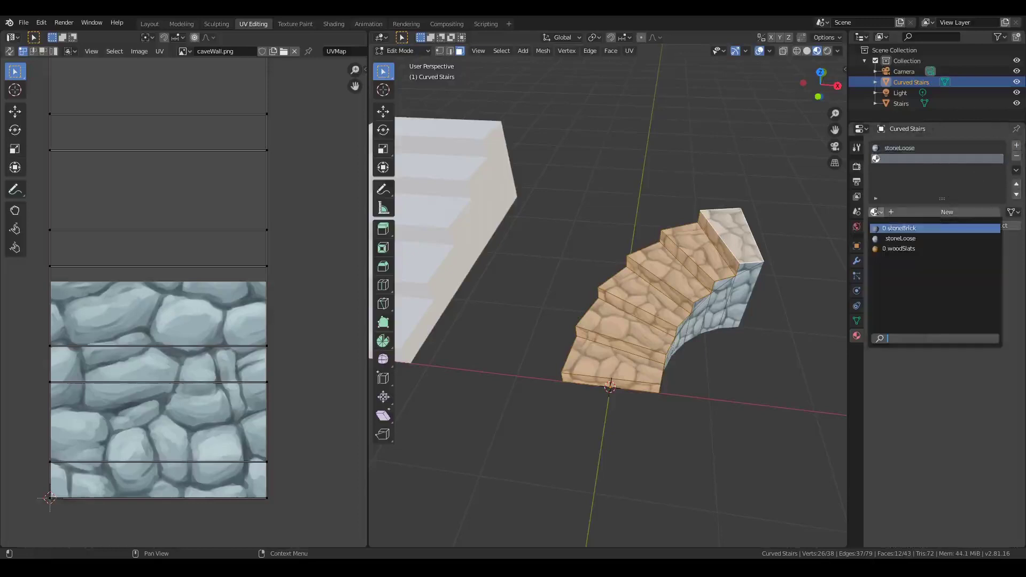
{"action": "left_click", "coordinate": [899, 248]}
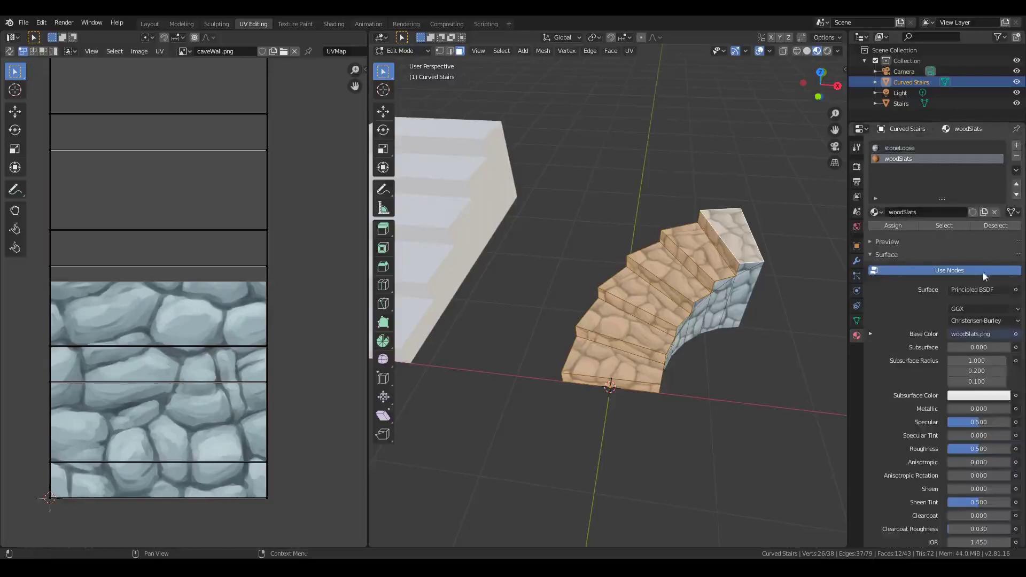
{"action": "left_click", "coordinate": [900, 225]}
{"action": "middle_click_drag", "start_coordinate": [730, 310], "coordinate": [740, 337]}
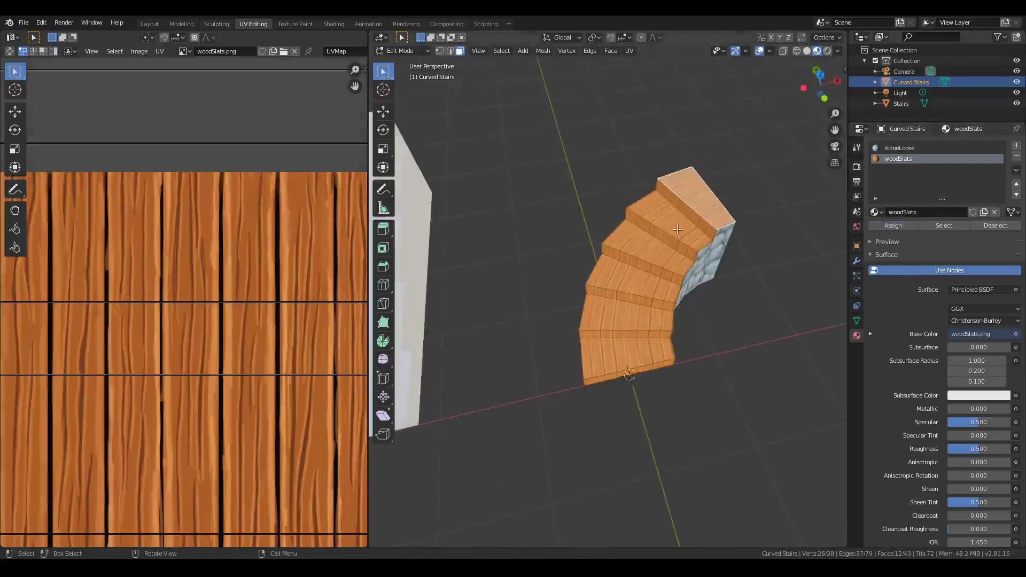
- Select all step UVs and rotate them 90 degrees so the wood planks run across each tread
{"action": "scroll", "coordinate": [290, 251], "scroll_direction": "down", "scroll_amount": 5}
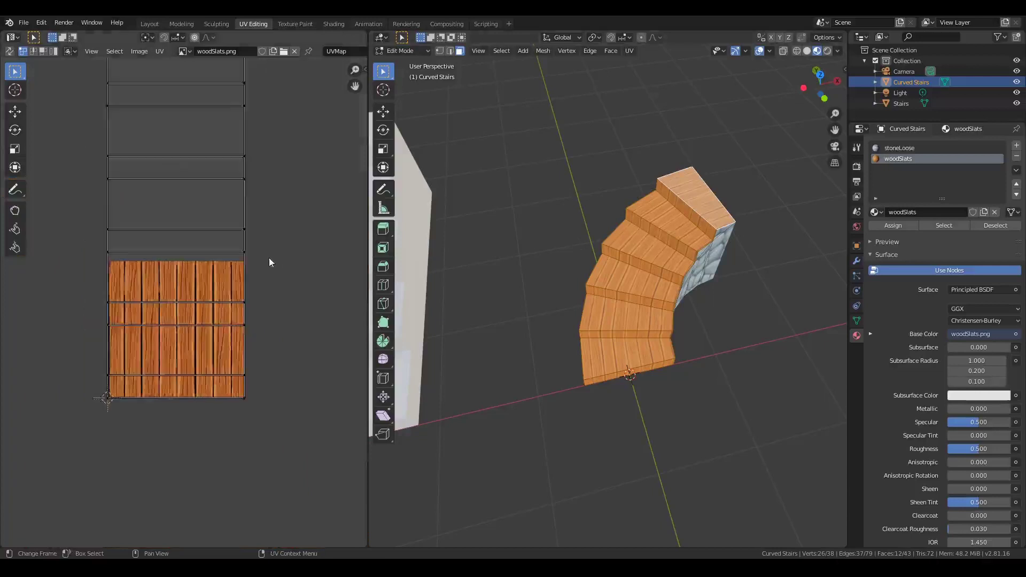
{"action": "scroll", "coordinate": [266, 238], "scroll_direction": "up", "scroll_amount": 5, "text": "shift"}
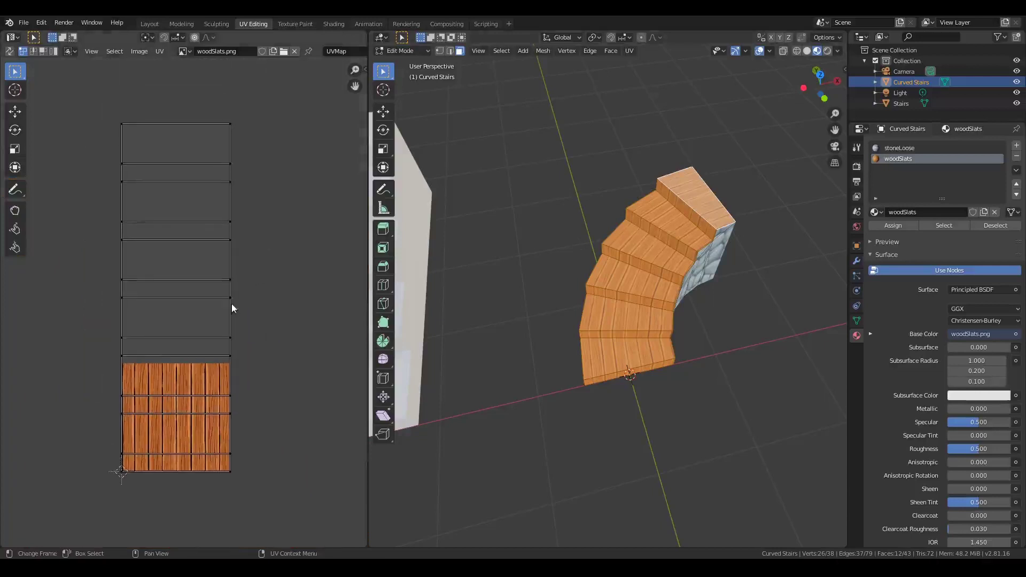
{"action": "type", "text": "ar"}
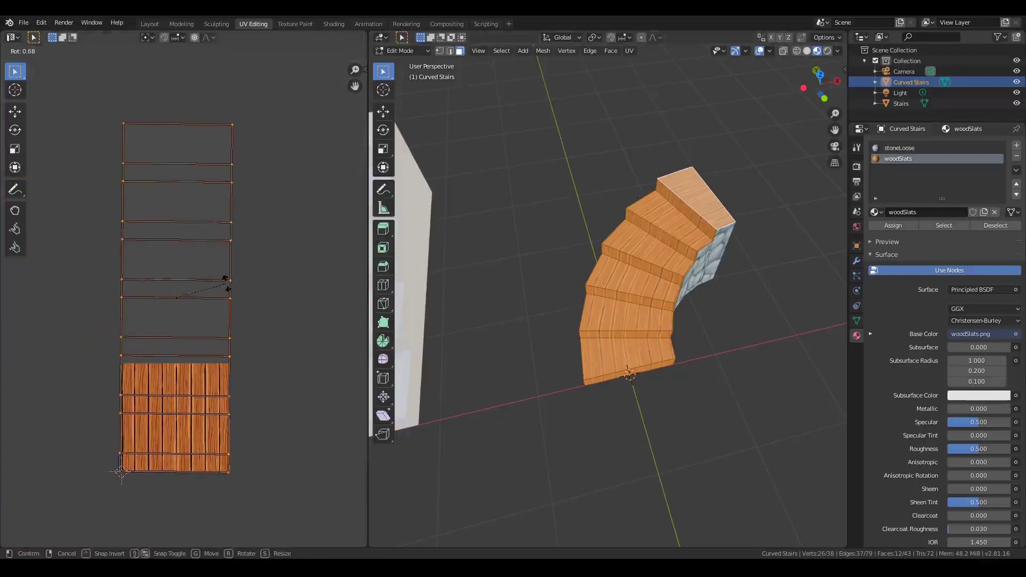
{"action": "type", "text": "90"}
{"action": "key", "text": "Return"}
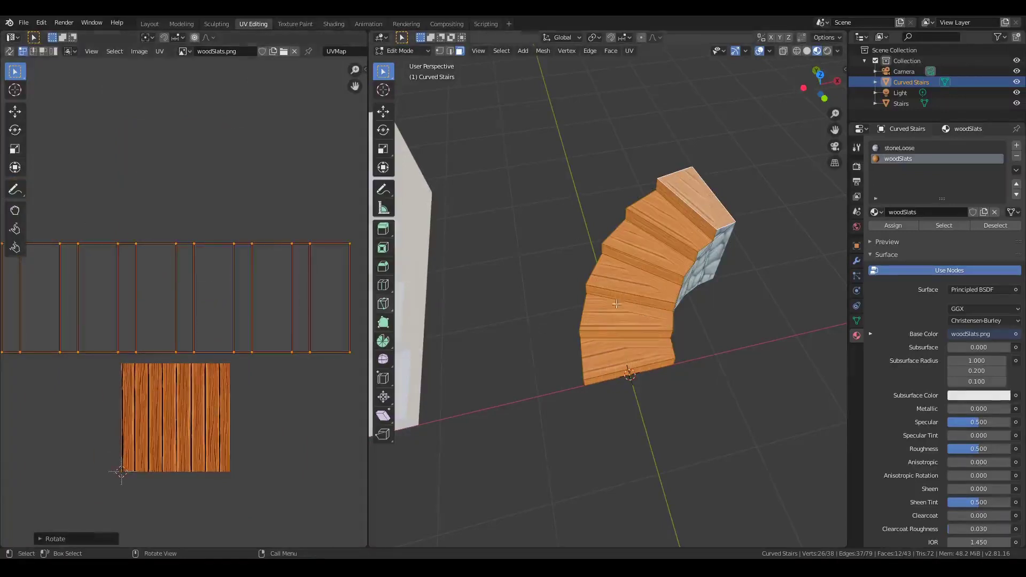
{"action": "scroll", "coordinate": [665, 245], "scroll_direction": "up", "scroll_amount": 2}
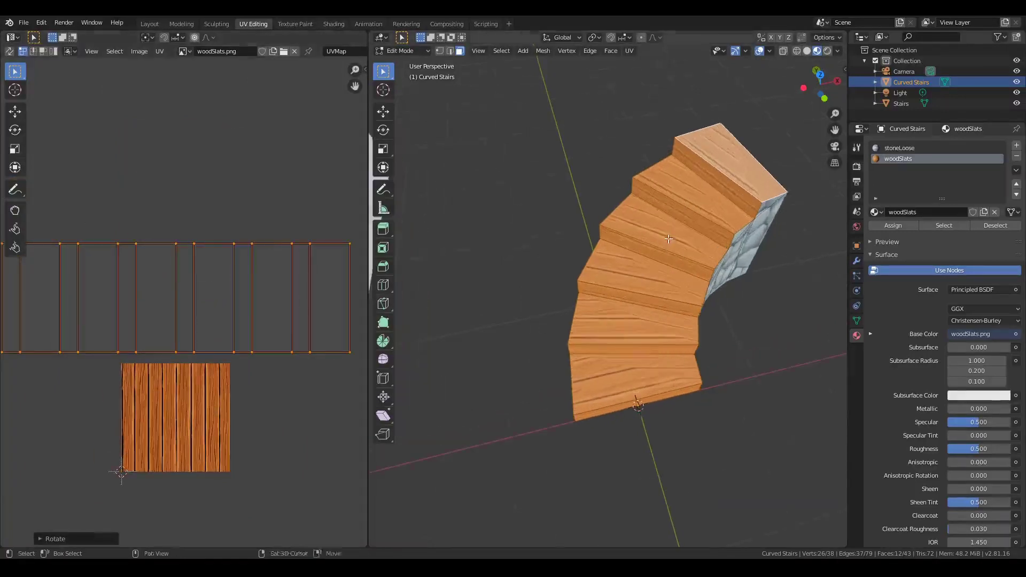
{"action": "middle_click_drag", "start_coordinate": [668, 239], "coordinate": [665, 234]}
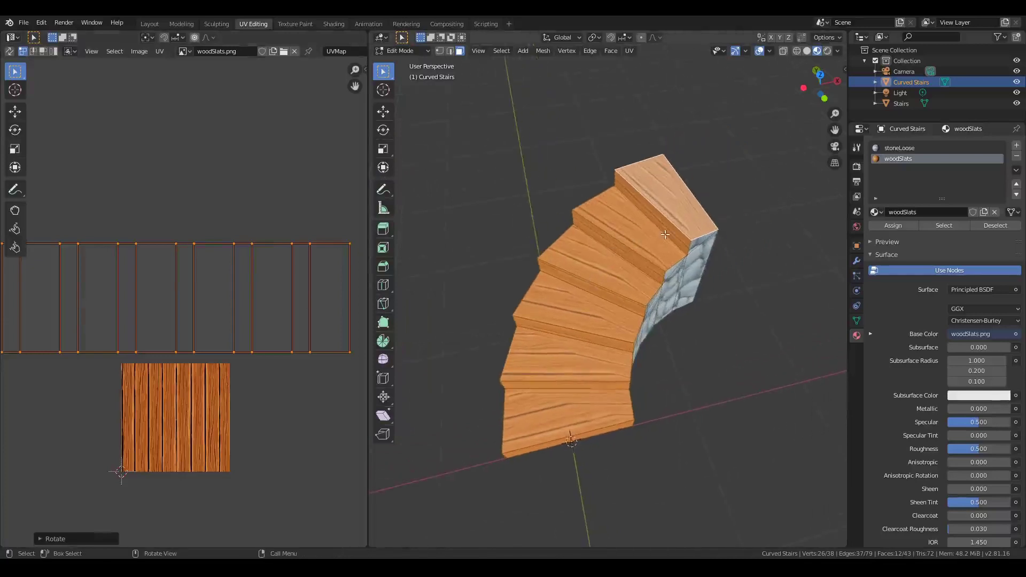
- Reselect all faces and add centred loop cuts across the curved stairs' steps
{"action": "key", "text": "alt+a"}
{"action": "key", "text": "a"}
{"action": "key", "text": "ctrl+r"}
{"action": "scroll", "coordinate": [680, 192], "scroll_direction": "up", "scroll_amount": 6}
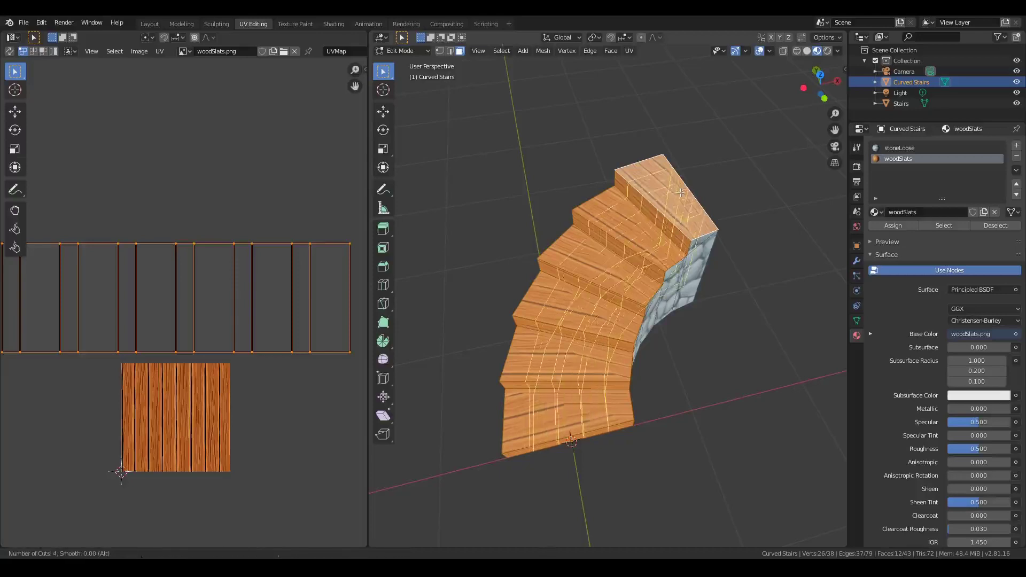
{"action": "left_click", "coordinate": [680, 192]}
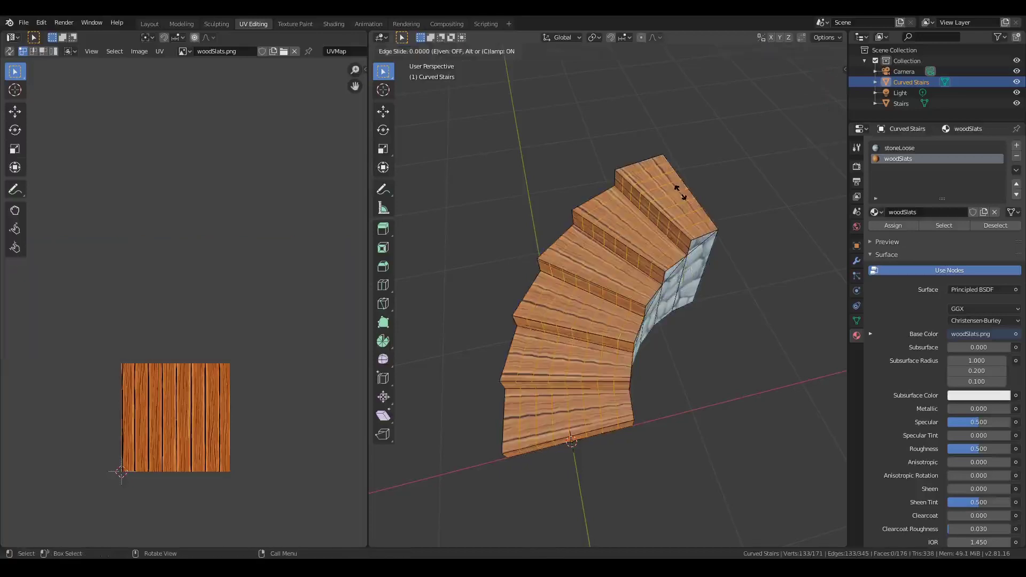
{"action": "right_click", "coordinate": [680, 193]}
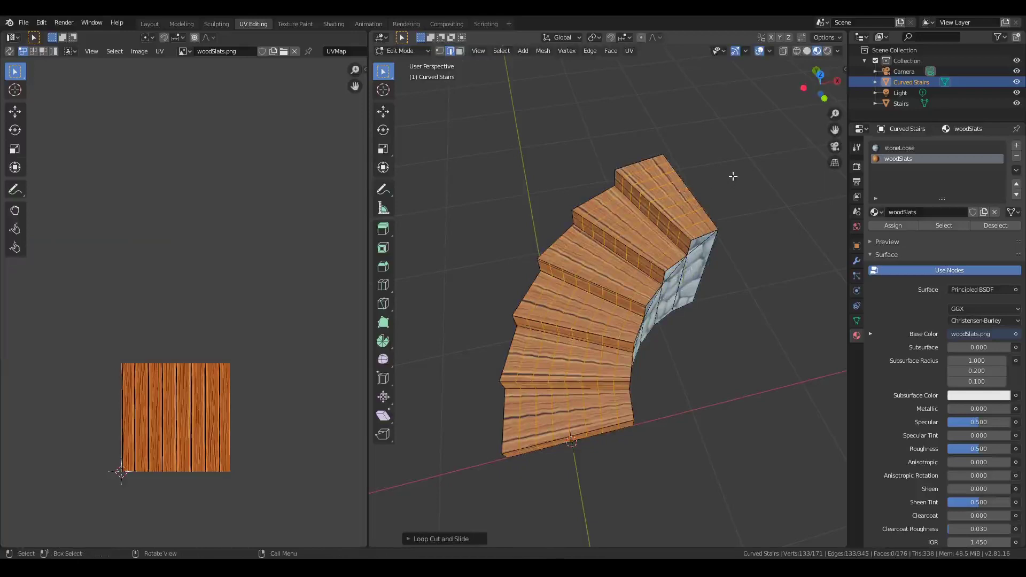
- Return to Object Mode and bring the straight stairs into view
{"action": "key", "text": "Tab"}
{"action": "middle_click_drag", "start_coordinate": [672, 284], "coordinate": [691, 250]}
{"action": "scroll", "coordinate": [690, 251], "scroll_direction": "down", "scroll_amount": 3}
{"action": "middle_click_drag", "start_coordinate": [569, 273], "coordinate": [534, 286]}
{"action": "left_click", "coordinate": [517, 281]}
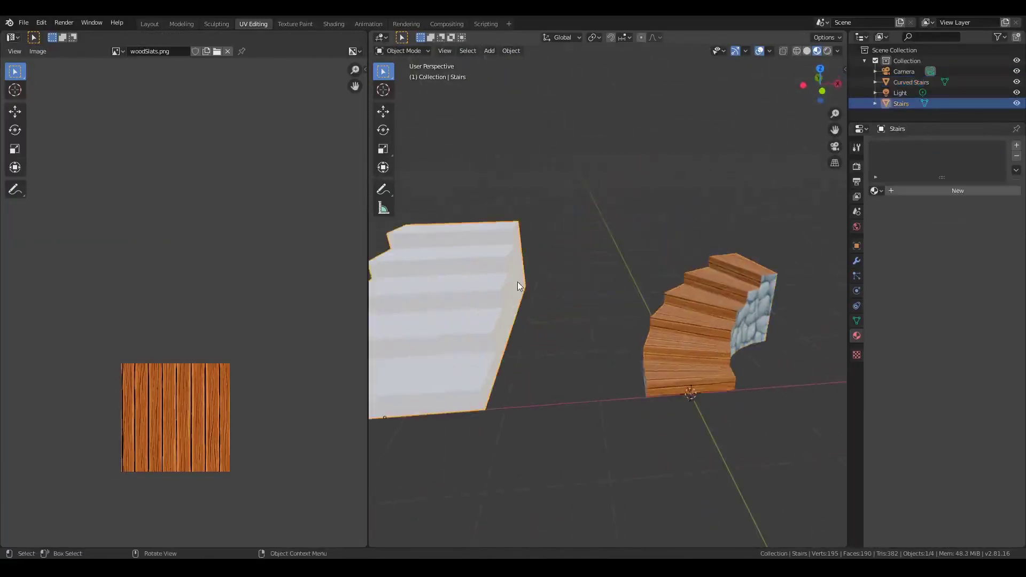
{"action": "key", "text": "Tab"}
{"action": "middle_click_drag", "start_coordinate": [517, 281], "coordinate": [603, 264]}
{"action": "key", "text": "a"}
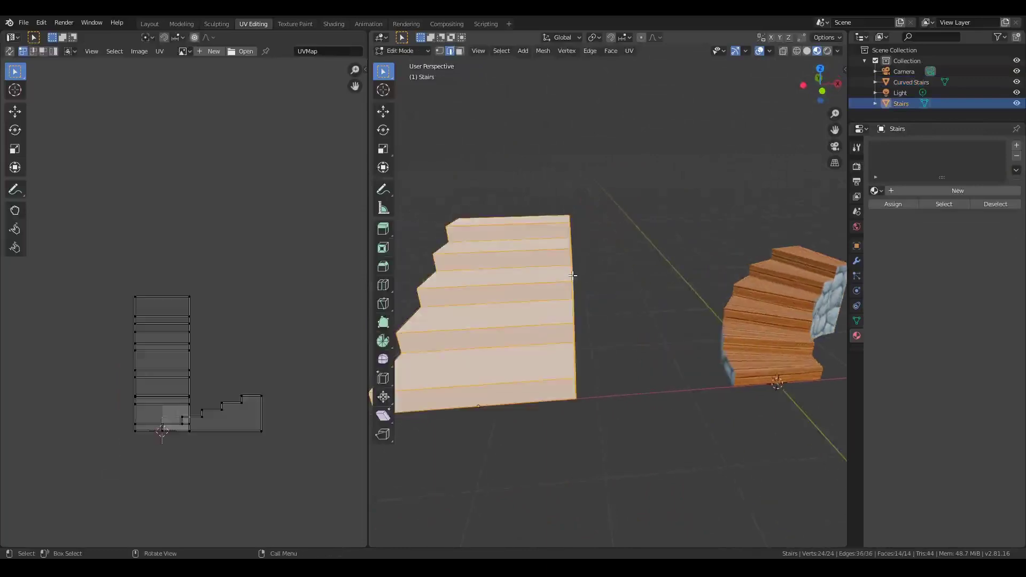
{"action": "scroll", "coordinate": [225, 387], "scroll_direction": "up", "scroll_amount": 4}
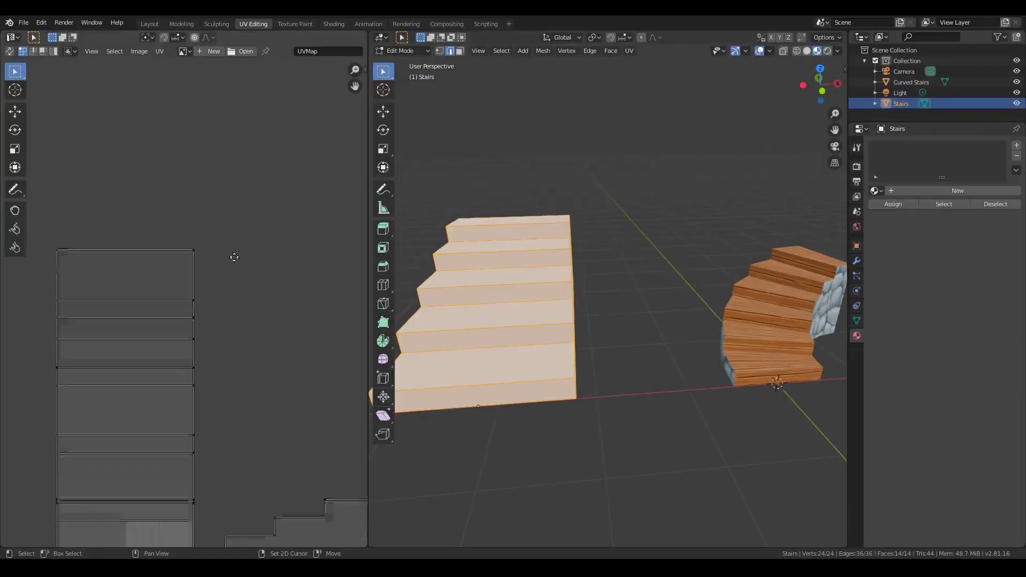
{"action": "scroll", "coordinate": [231, 248], "scroll_direction": "down", "scroll_amount": 2}
{"action": "scroll", "coordinate": [254, 280], "scroll_direction": "down", "scroll_amount": 2}
{"action": "middle_click_drag", "start_coordinate": [254, 293], "coordinate": [230, 288]}
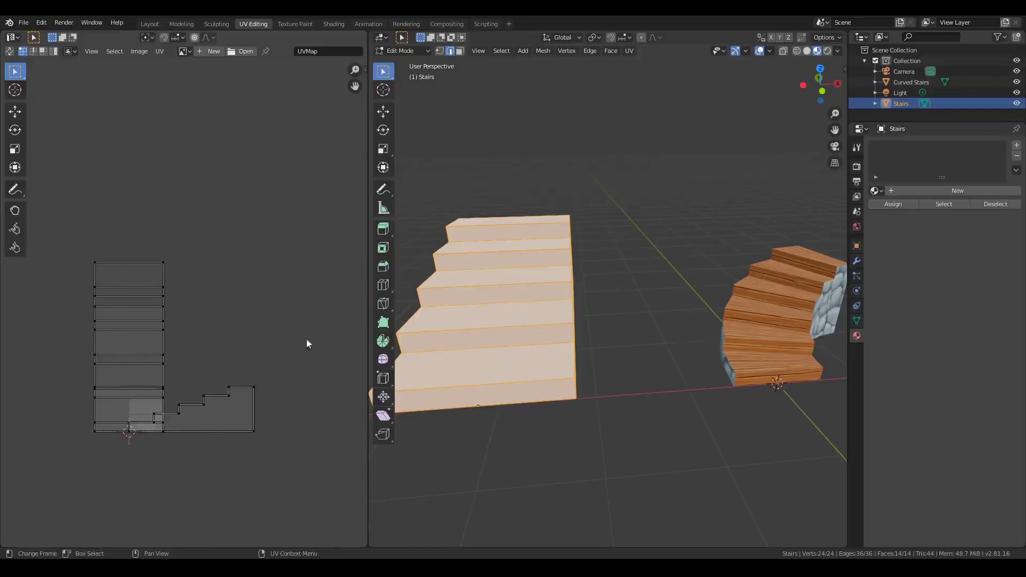
- In Object Mode, assign the existing stoneBrick material to the straight stairs
{"action": "key", "text": "Tab"}
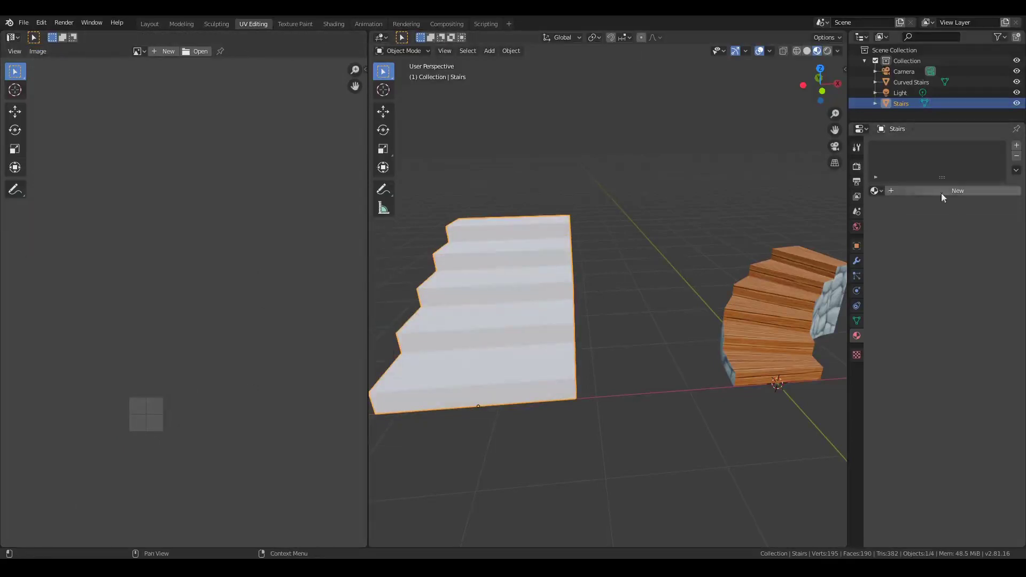
{"action": "left_click", "coordinate": [876, 191]}
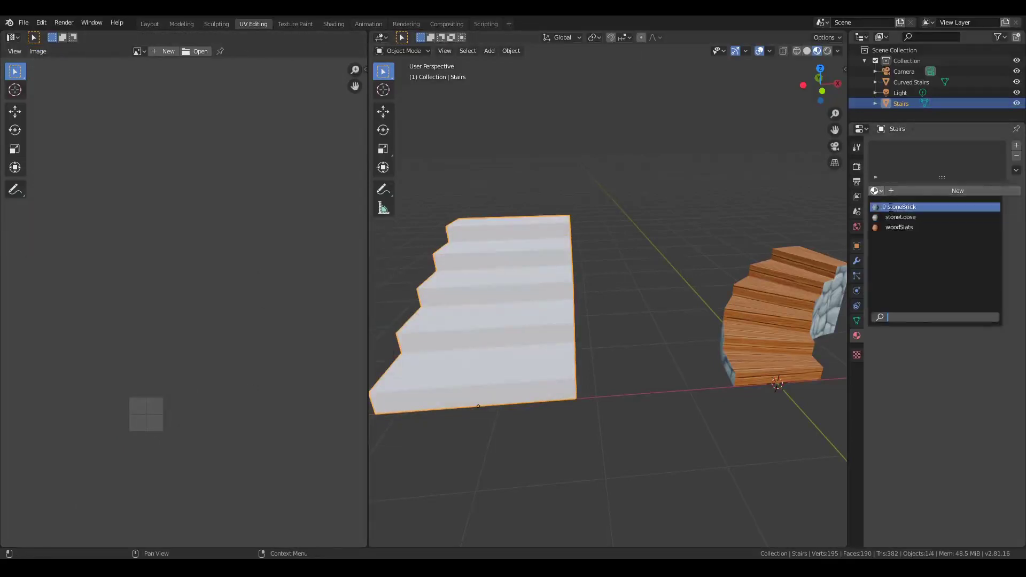
{"action": "left_click", "coordinate": [890, 207]}
{"action": "middle_click_drag", "start_coordinate": [497, 293], "coordinate": [545, 317]}
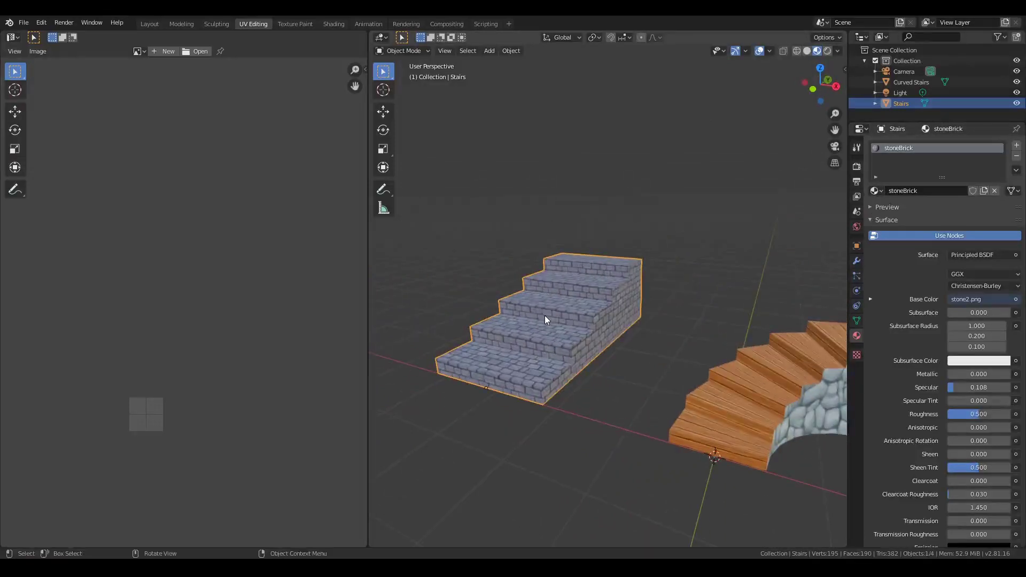